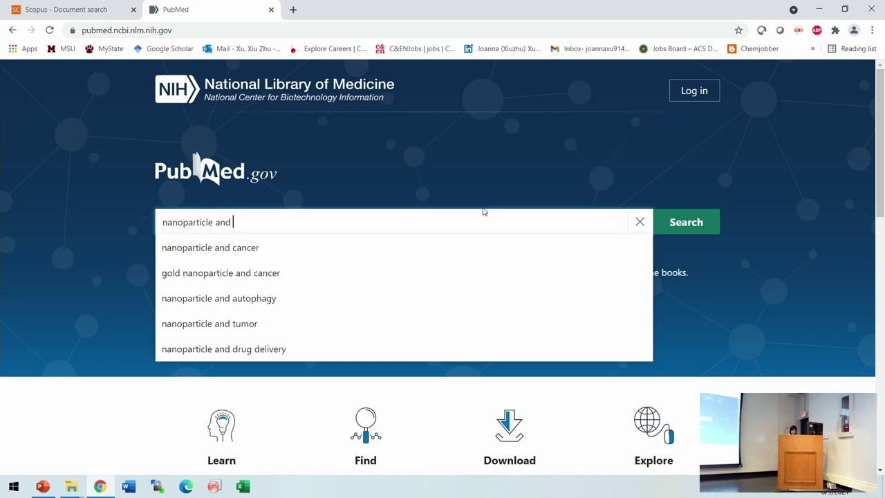
Step: Search PubMed for "nanoparticle and protein" and skim the results and filters
{"action": "key", "text": "Return"}
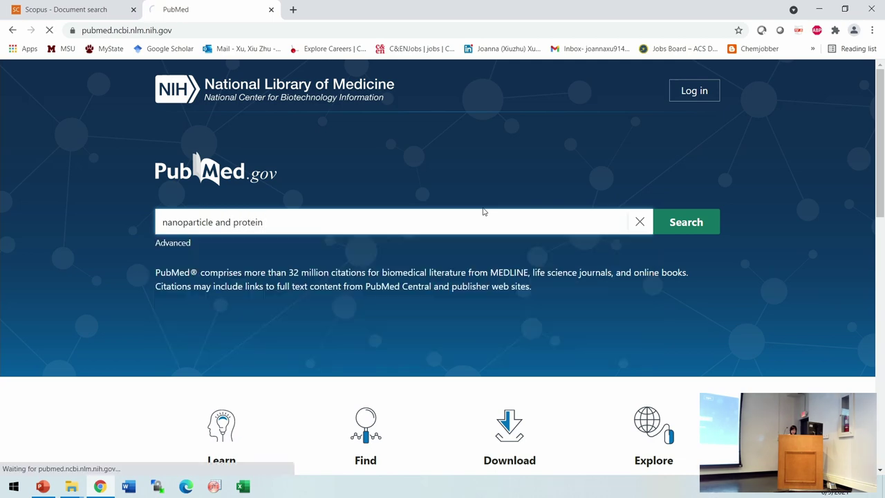
{"action": "scroll", "coordinate": [539, 221], "scroll_direction": "down", "scroll_amount": 2}
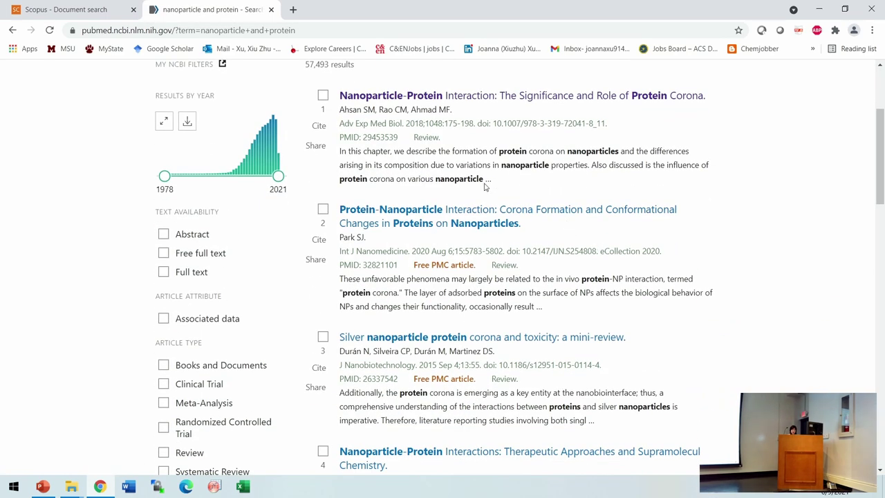
{"action": "scroll", "coordinate": [719, 207], "scroll_direction": "up", "scroll_amount": 3}
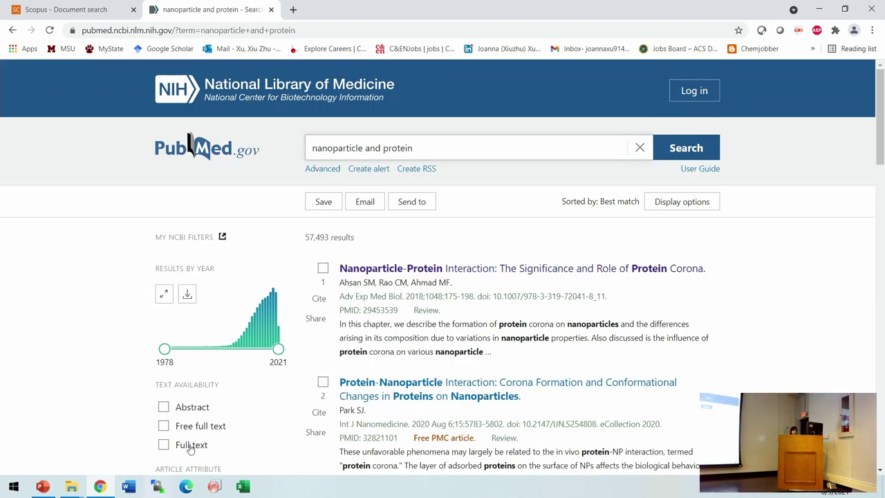
Step: Check the "Literature Search: PubMed" slide in PowerPoint and return to the PubMed results in Chrome
{"action": "left_click", "coordinate": [39, 488]}
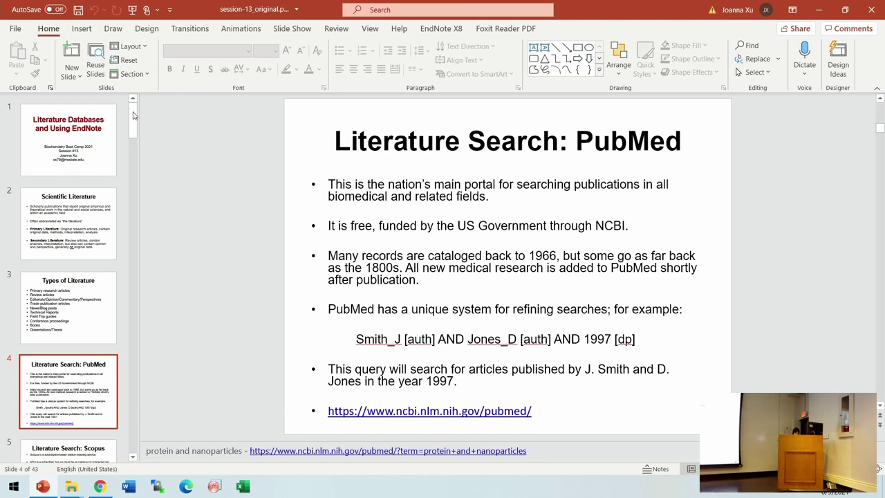
{"action": "left_click", "coordinate": [101, 486]}
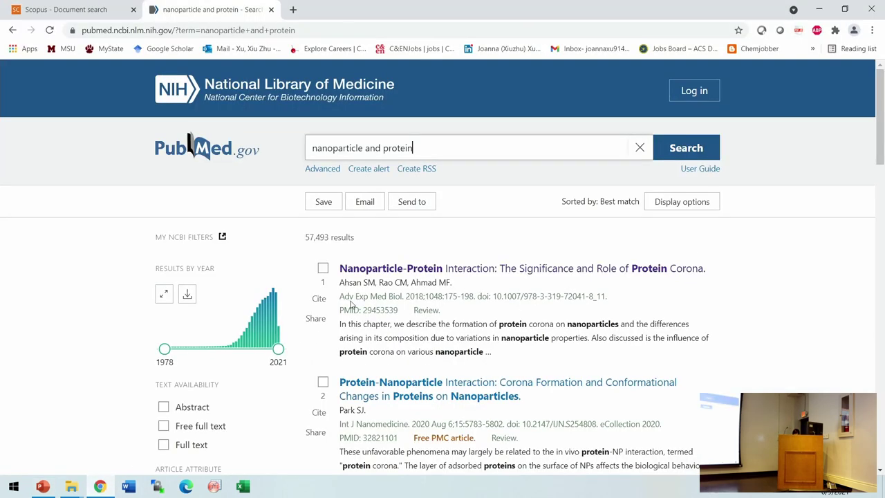
Step: Open the first result, "Nanoparticle-Protein Interaction: The Significance and Role of Protein Corona", and skim its article page
{"action": "left_click", "coordinate": [554, 274]}
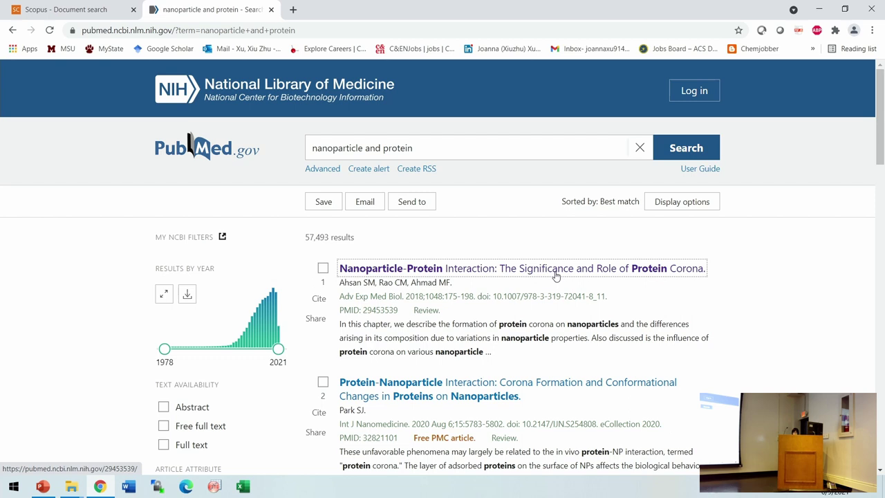
{"action": "left_click", "coordinate": [484, 272]}
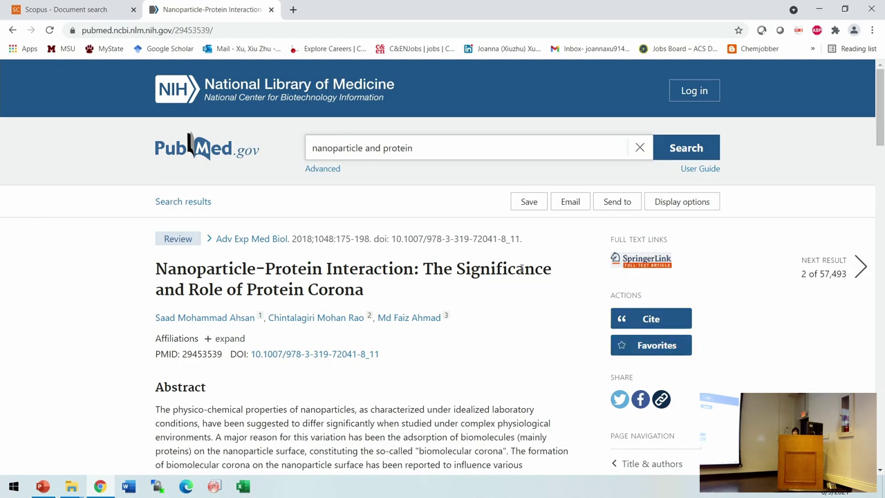
{"action": "scroll", "coordinate": [458, 348], "scroll_direction": "down", "scroll_amount": 7}
{"action": "scroll", "coordinate": [497, 331], "scroll_direction": "up", "scroll_amount": 7}
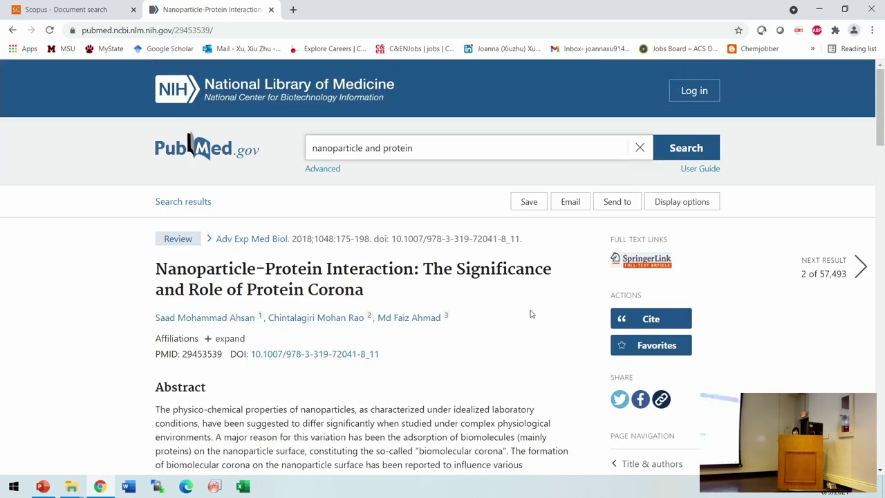
Step: Open the article's SpringerLink full-text link in a new browser tab, view it, and return to the PubMed record
{"action": "right_click", "coordinate": [640, 266]}
{"action": "left_click", "coordinate": [654, 272]}
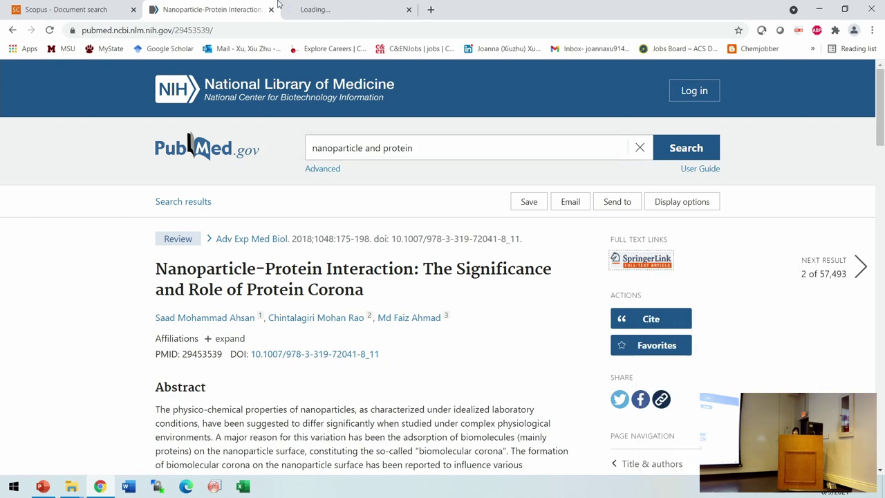
{"action": "left_click", "coordinate": [352, 17]}
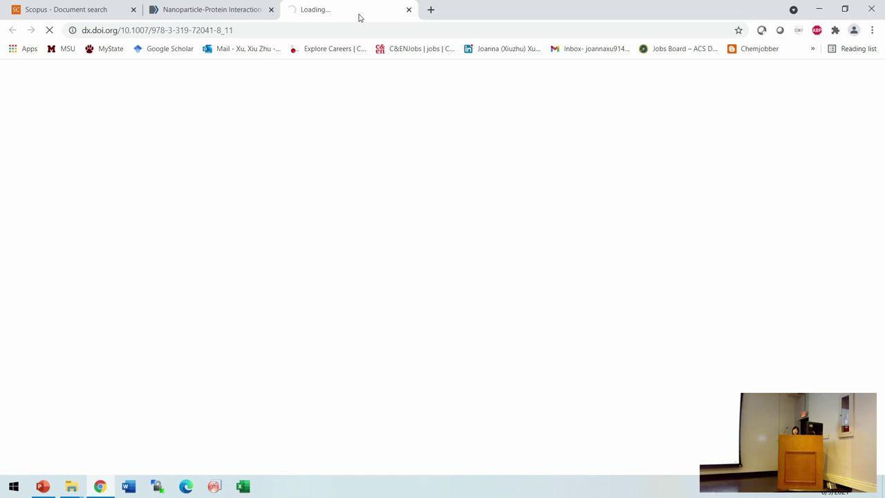
{"action": "left_click", "coordinate": [194, 9]}
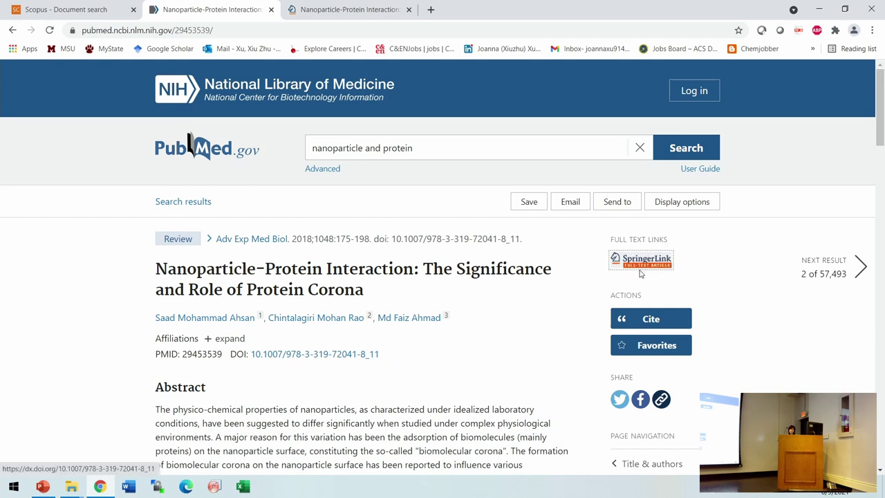
Step: Bring up the Scopus page in Chrome, and display the "Literature Search: Scopus" slide in PowerPoint
{"action": "left_click", "coordinate": [69, 9]}
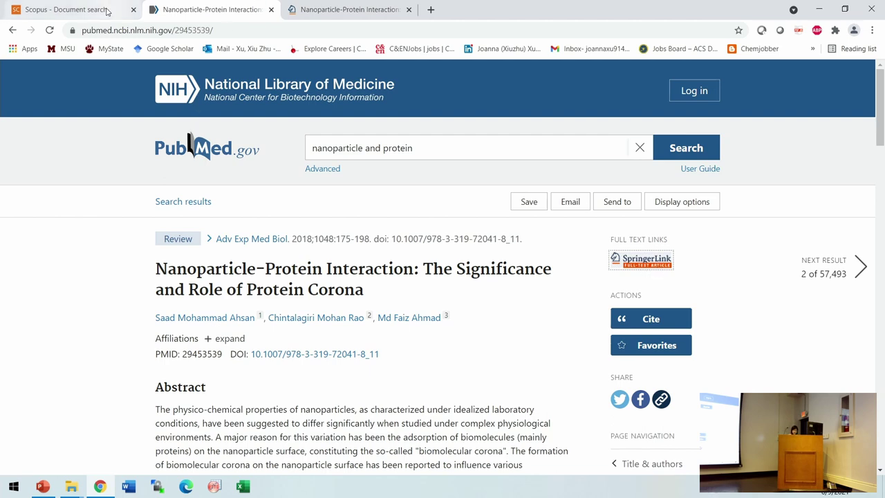
{"action": "left_click", "coordinate": [42, 486]}
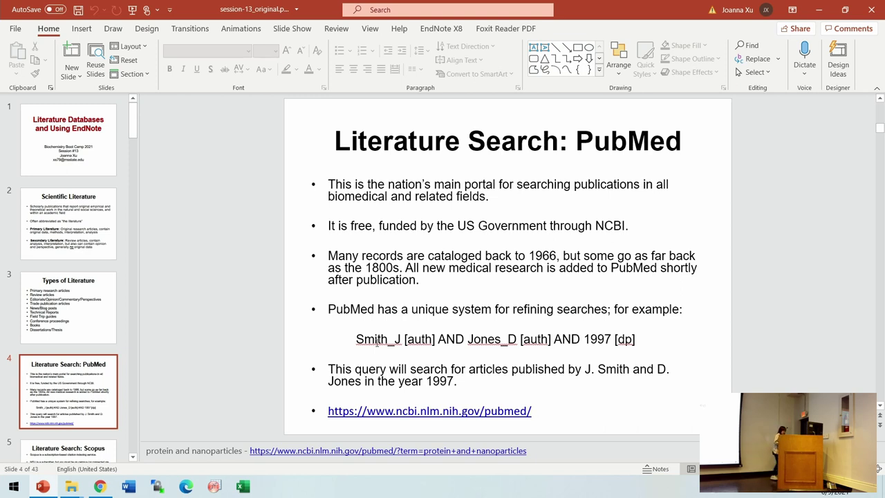
{"action": "scroll", "coordinate": [41, 426], "scroll_direction": "down", "scroll_amount": 1}
{"action": "left_click", "coordinate": [41, 425]}
{"action": "scroll", "coordinate": [41, 425], "scroll_direction": "down", "scroll_amount": 1}
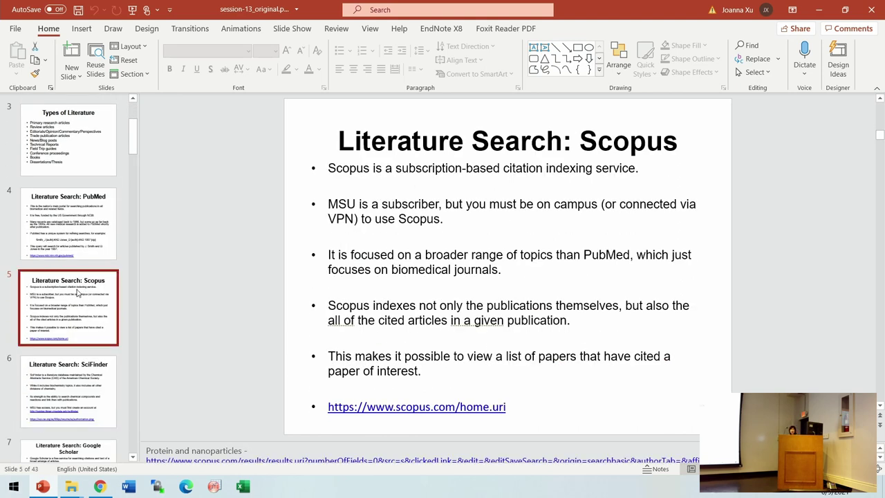
Step: Return to the Scopus document search in Chrome, add a second search field and remove it again
{"action": "left_click", "coordinate": [99, 486]}
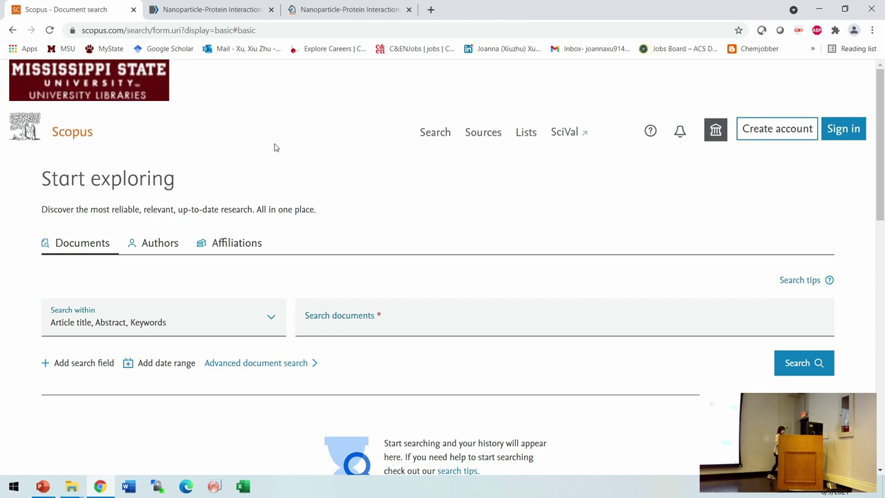
{"action": "scroll", "coordinate": [281, 159], "scroll_direction": "down", "scroll_amount": 2}
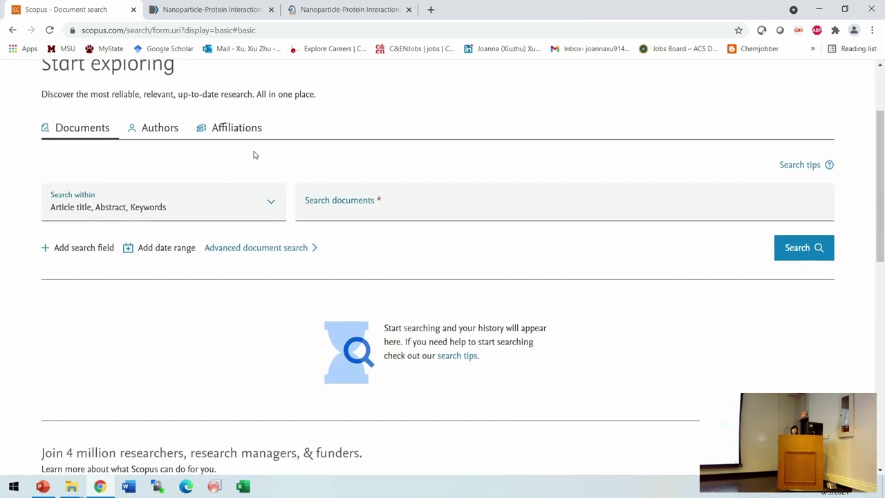
{"action": "left_click", "coordinate": [88, 249]}
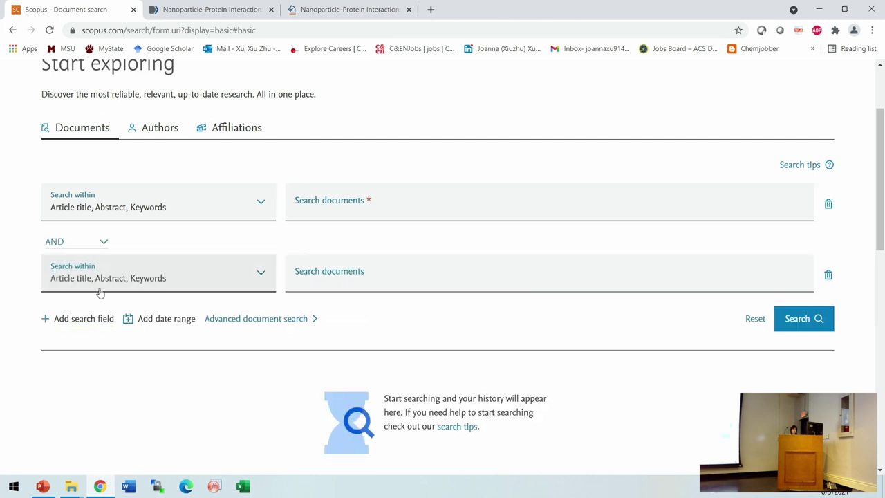
{"action": "left_click", "coordinate": [828, 275]}
Step: Search Scopus documents for "prostein corona" within article title, abstract and keywords, and go back to the search form
{"action": "left_click", "coordinate": [472, 214]}
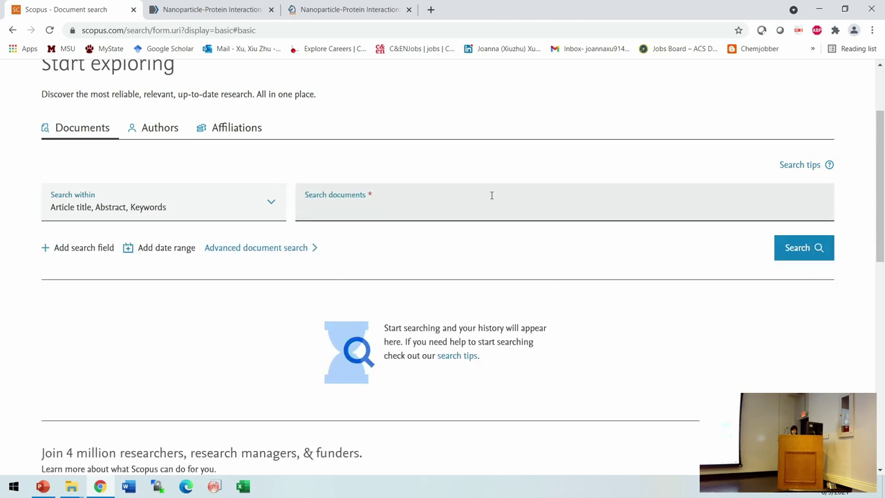
{"action": "type", "text": "prostein corona"}
{"action": "key", "text": "Return"}
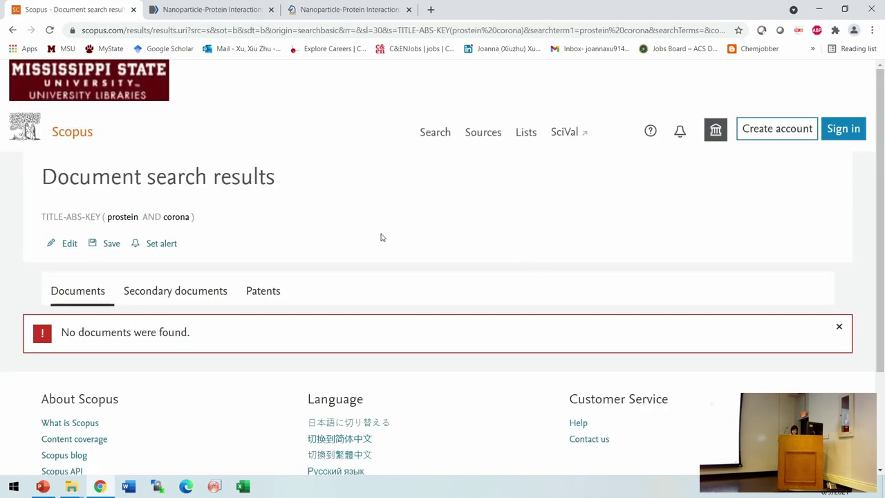
{"action": "scroll", "coordinate": [381, 256], "scroll_direction": "down", "scroll_amount": 3}
{"action": "scroll", "coordinate": [388, 182], "scroll_direction": "up", "scroll_amount": 3}
{"action": "left_click", "coordinate": [13, 30]}
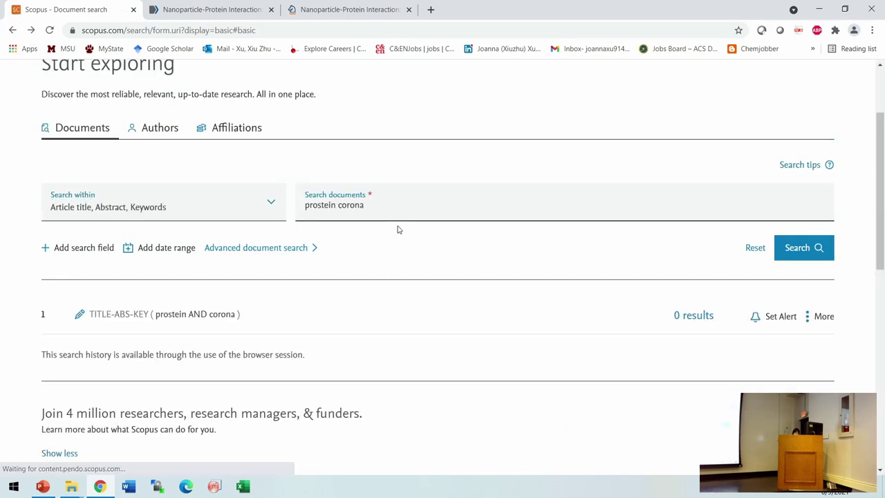
Step: Correct the Scopus document query to "protein corona" and run the search
{"action": "left_click", "coordinate": [334, 209]}
{"action": "key", "text": "BackSpace"}
{"action": "key", "text": "BackSpace"}
{"action": "key", "text": "BackSpace"}
{"action": "key", "text": "BackSpace"}
{"action": "key", "text": "BackSpace"}
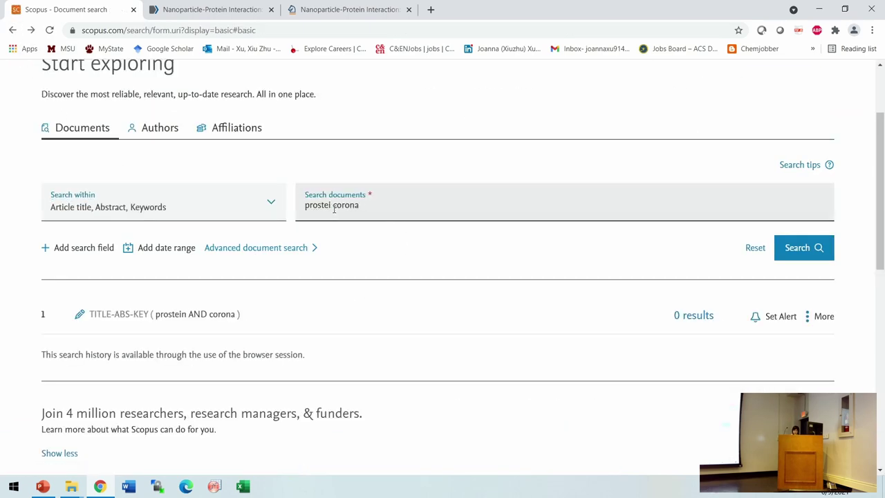
{"action": "type", "text": "tein"}
{"action": "key", "text": "Return"}
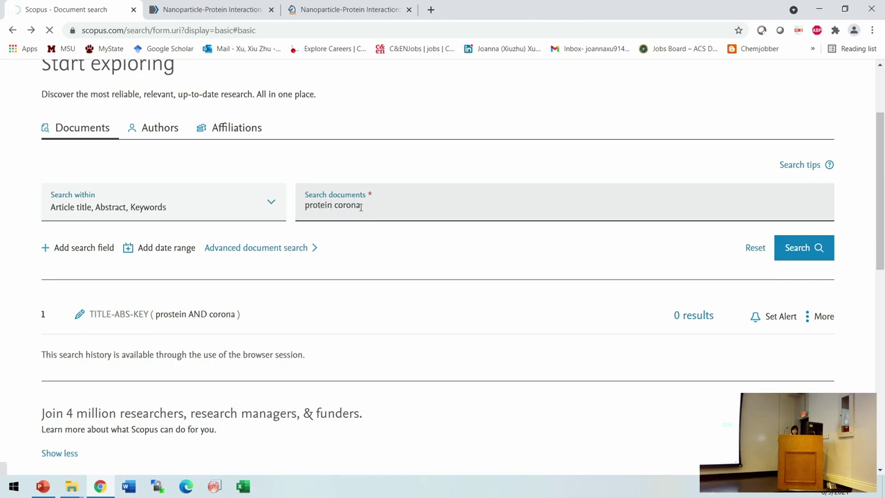
Step: Examine the search results list and the refine filters for open access, year, author name and subject area
{"action": "scroll", "coordinate": [533, 221], "scroll_direction": "down", "scroll_amount": 3}
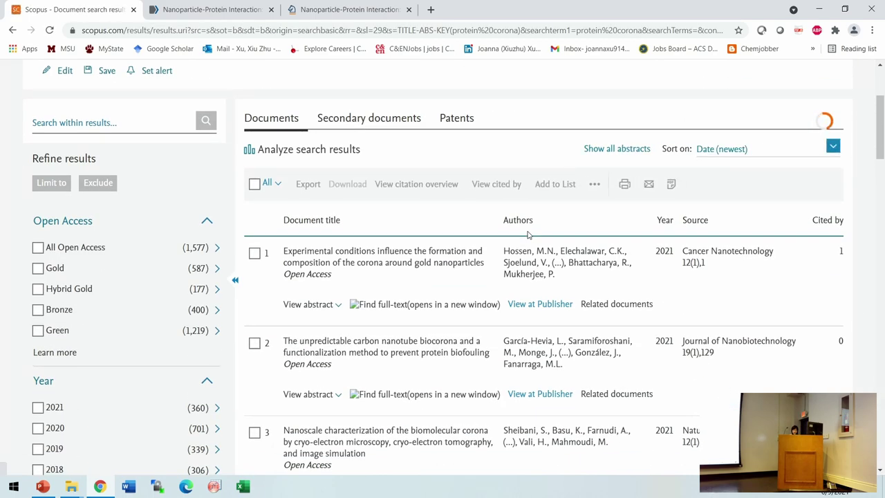
{"action": "scroll", "coordinate": [120, 287], "scroll_direction": "down", "scroll_amount": 2}
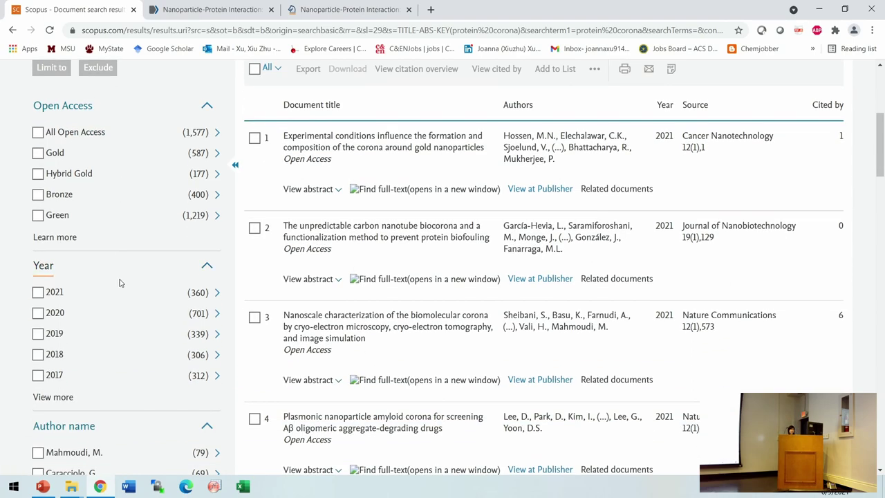
{"action": "scroll", "coordinate": [88, 307], "scroll_direction": "down", "scroll_amount": 4}
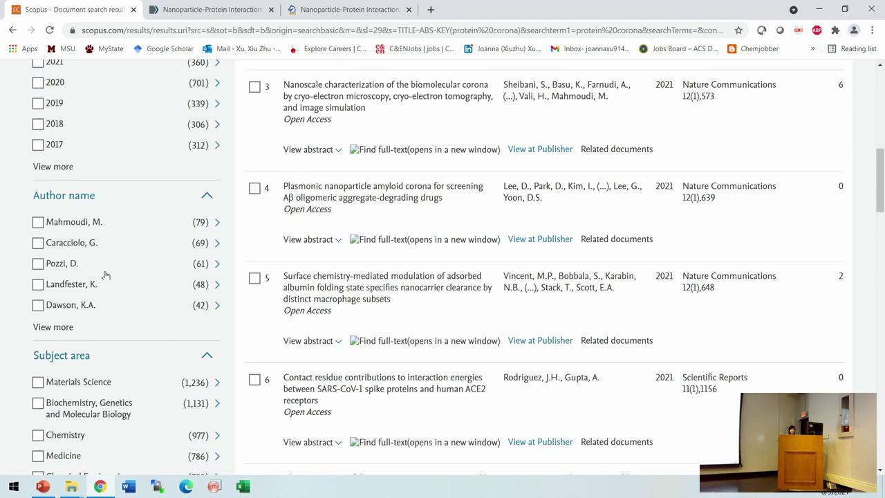
{"action": "scroll", "coordinate": [90, 290], "scroll_direction": "down", "scroll_amount": 4}
{"action": "scroll", "coordinate": [91, 311], "scroll_direction": "up", "scroll_amount": 11}
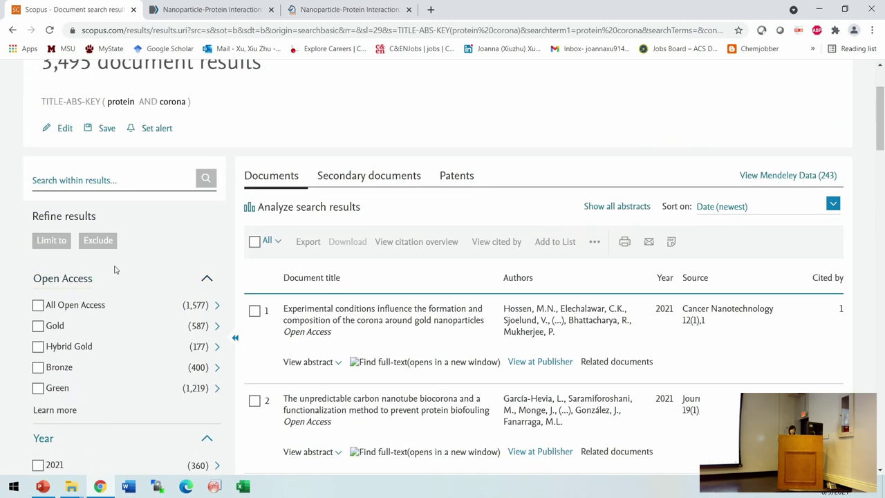
{"action": "scroll", "coordinate": [207, 297], "scroll_direction": "up", "scroll_amount": 3}
{"action": "scroll", "coordinate": [311, 359], "scroll_direction": "down", "scroll_amount": 4}
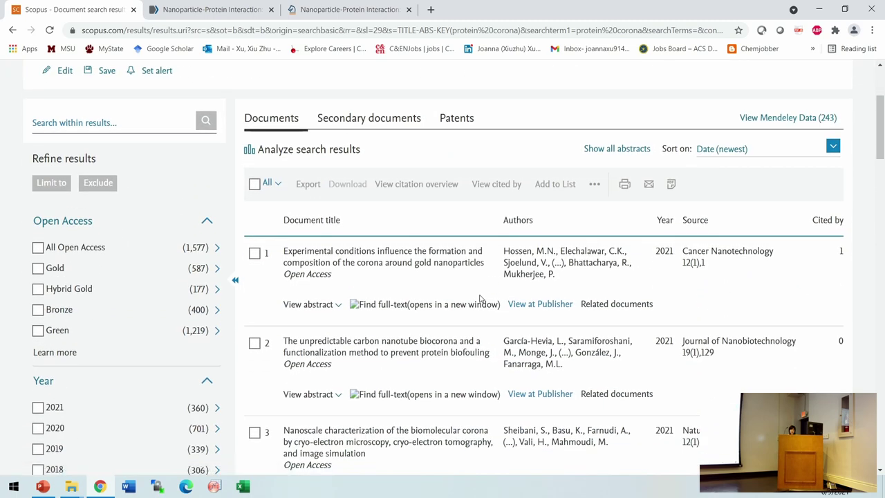
Step: Open the first result, "Experimental conditions influence the formation and composition of the corona around gold nanoparticles", and go to its references
{"action": "left_click", "coordinate": [476, 264]}
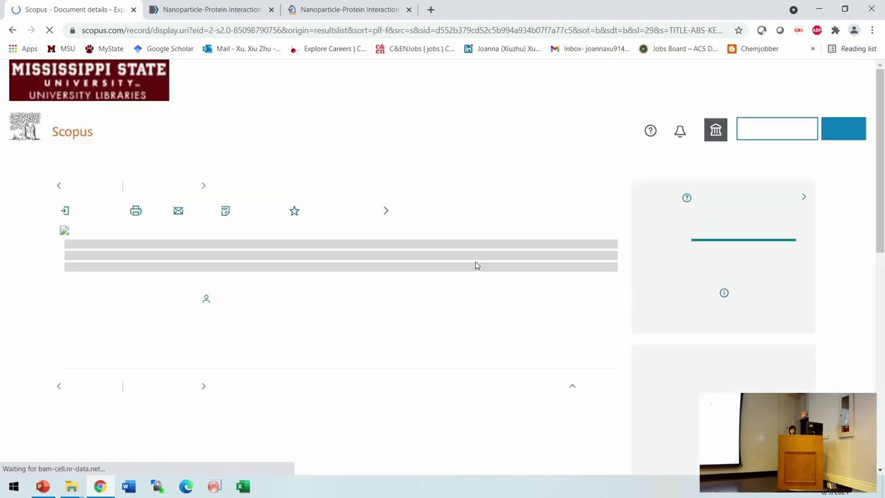
{"action": "scroll", "coordinate": [475, 267], "scroll_direction": "down", "scroll_amount": 15}
{"action": "scroll", "coordinate": [475, 269], "scroll_direction": "down", "scroll_amount": 5}
{"action": "scroll", "coordinate": [474, 264], "scroll_direction": "up", "scroll_amount": 10}
{"action": "scroll", "coordinate": [500, 187], "scroll_direction": "down", "scroll_amount": 1}
{"action": "scroll", "coordinate": [497, 196], "scroll_direction": "down", "scroll_amount": 5}
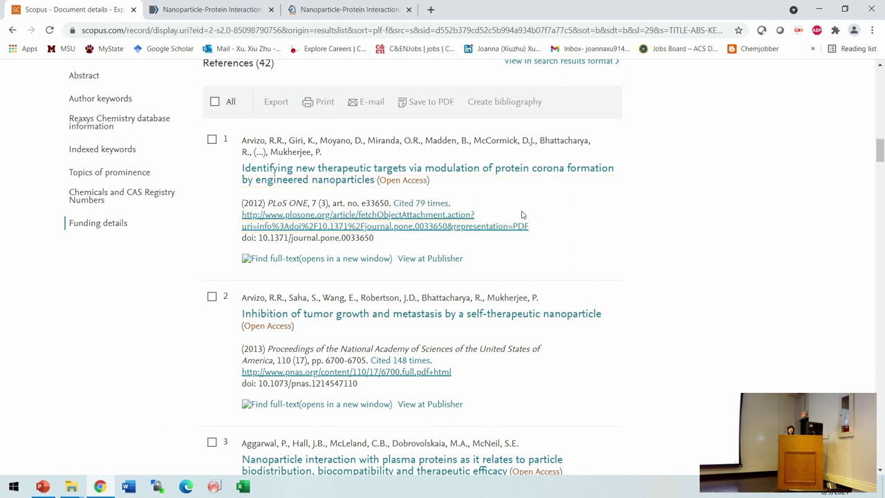
Step: Look through the article's reference list with its citation links, and return to the abstract and cited-by information
{"action": "scroll", "coordinate": [326, 231], "scroll_direction": "down", "scroll_amount": 1}
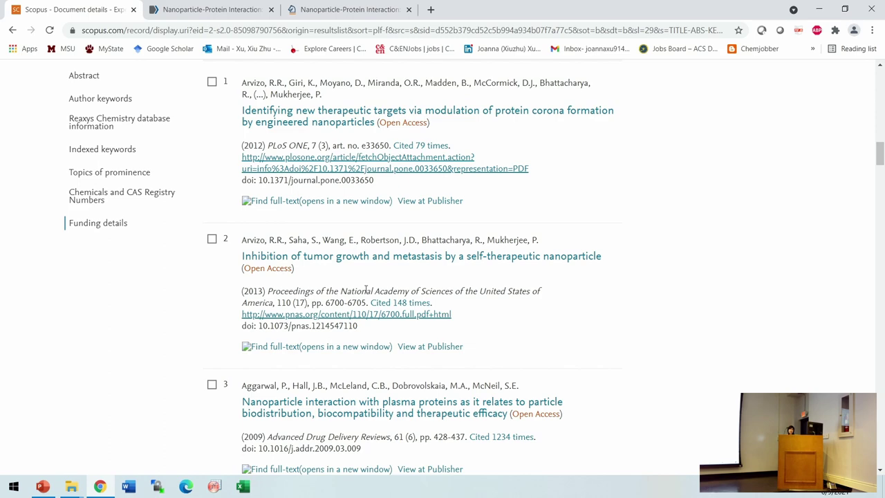
{"action": "scroll", "coordinate": [366, 291], "scroll_direction": "down", "scroll_amount": 7}
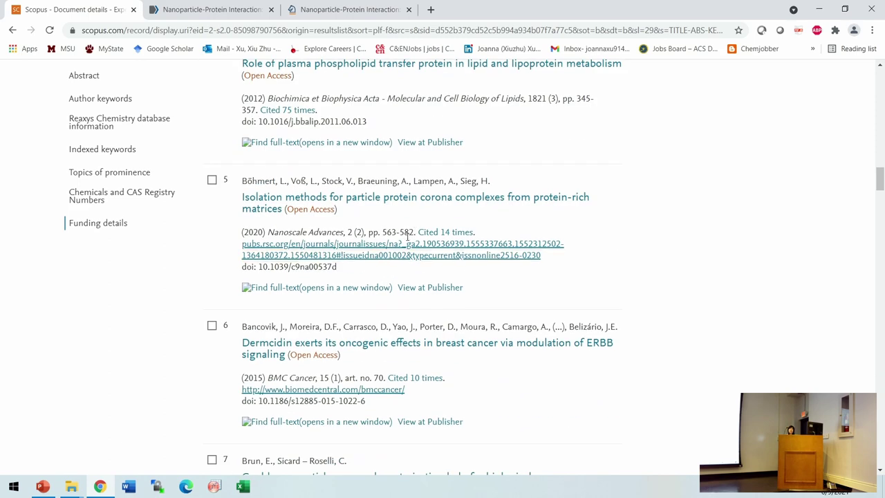
{"action": "scroll", "coordinate": [407, 237], "scroll_direction": "up", "scroll_amount": 8}
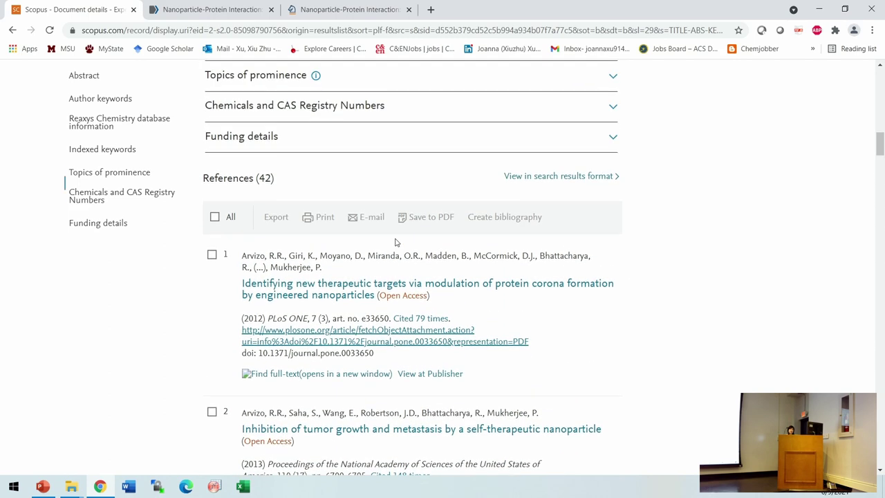
{"action": "scroll", "coordinate": [401, 256], "scroll_direction": "down", "scroll_amount": 7}
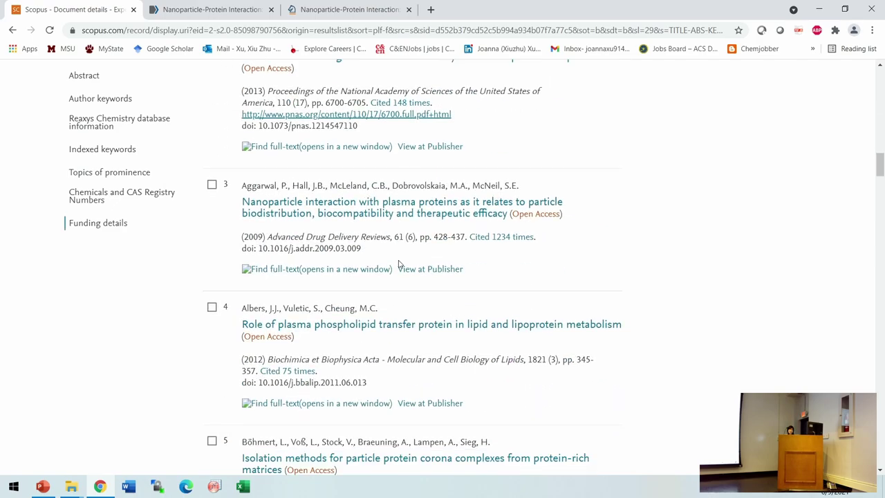
{"action": "scroll", "coordinate": [399, 258], "scroll_direction": "up", "scroll_amount": 10}
{"action": "scroll", "coordinate": [399, 258], "scroll_direction": "up", "scroll_amount": 10}
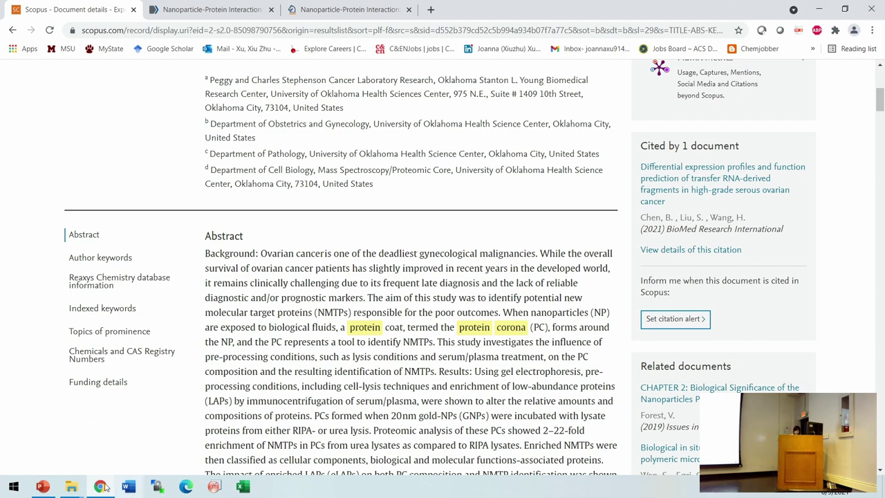
Step: Switch to PowerPoint to show the "Literature Search: SciFinder" slide, and return to the browser
{"action": "left_click", "coordinate": [43, 486]}
{"action": "left_click", "coordinate": [111, 415]}
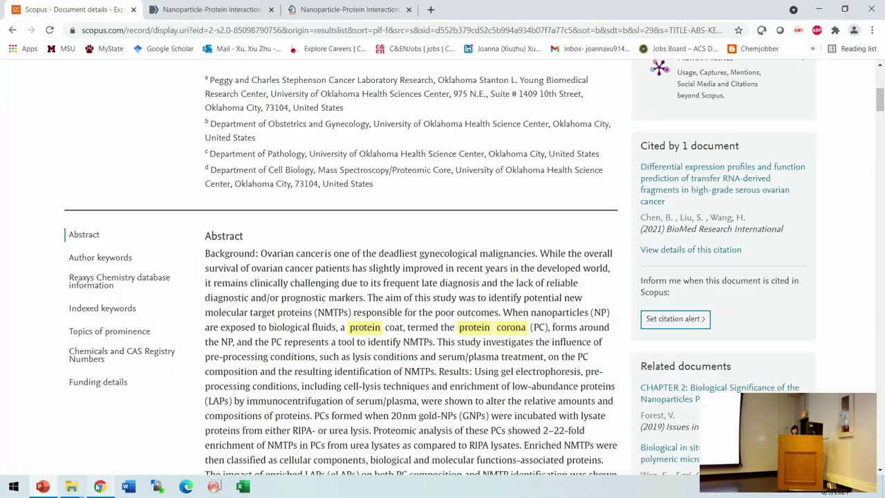
{"action": "left_click", "coordinate": [99, 486]}
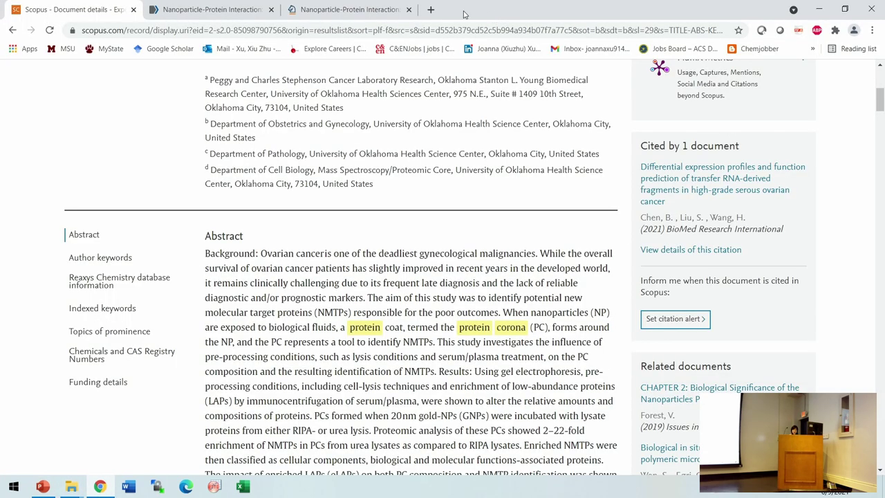
Step: Search the web for "scifinder" in a new browser tab and open the SciFinder - CAS site
{"action": "left_click", "coordinate": [432, 10]}
{"action": "type", "text": "sc"}
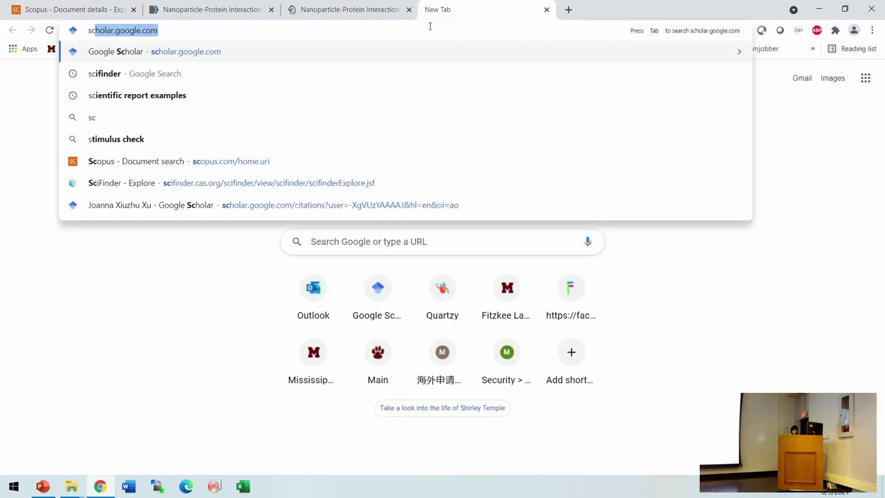
{"action": "type", "text": "ifinder"}
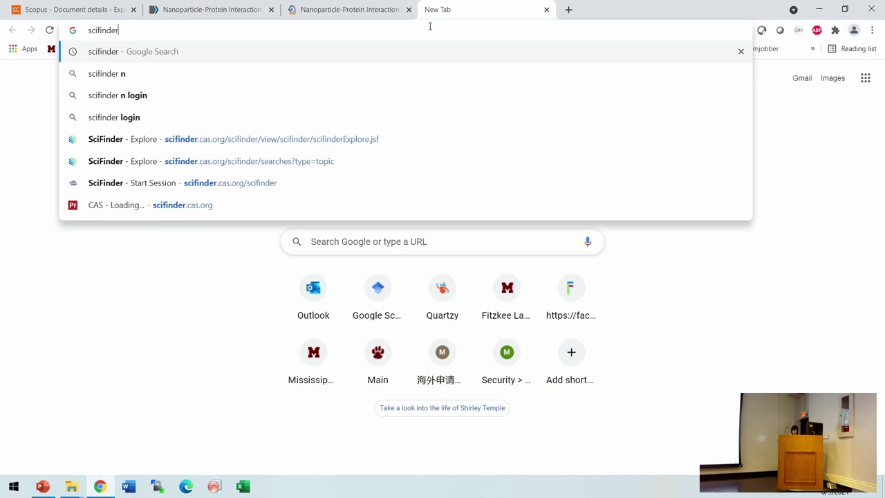
{"action": "key", "text": "Return"}
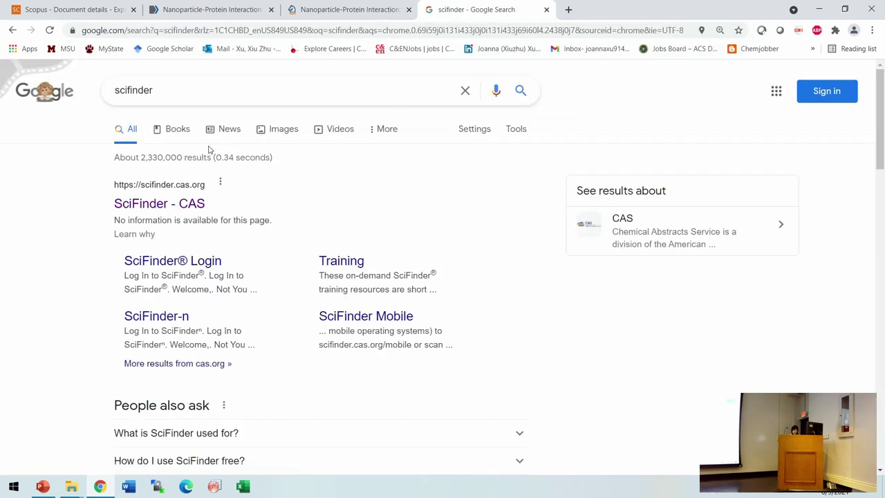
{"action": "left_click", "coordinate": [196, 209]}
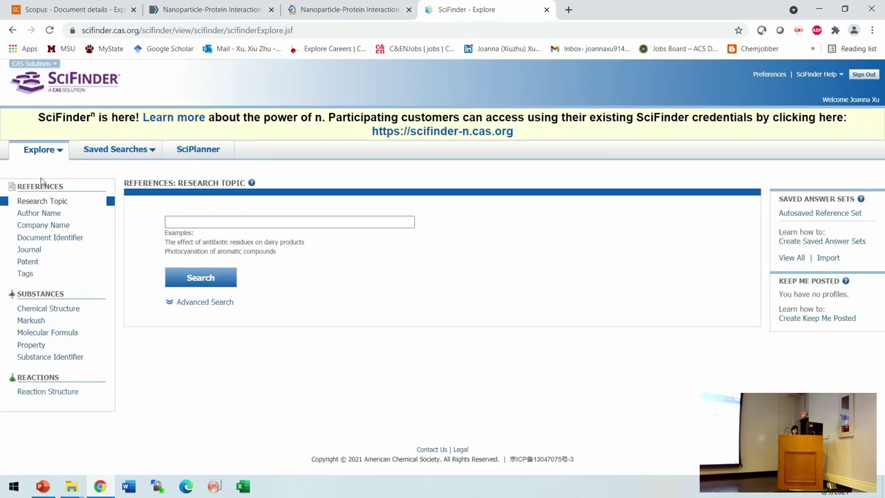
Step: Look at the Research Topic and Chemical Structure searches in SciFinder, and open the Molecular Formula search
{"action": "left_click", "coordinate": [217, 223]}
{"action": "left_click", "coordinate": [60, 313]}
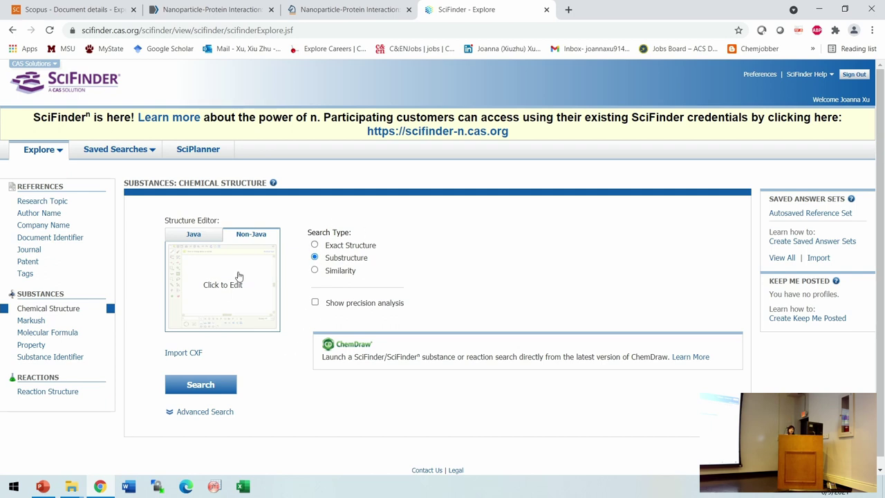
{"action": "left_click", "coordinate": [31, 335]}
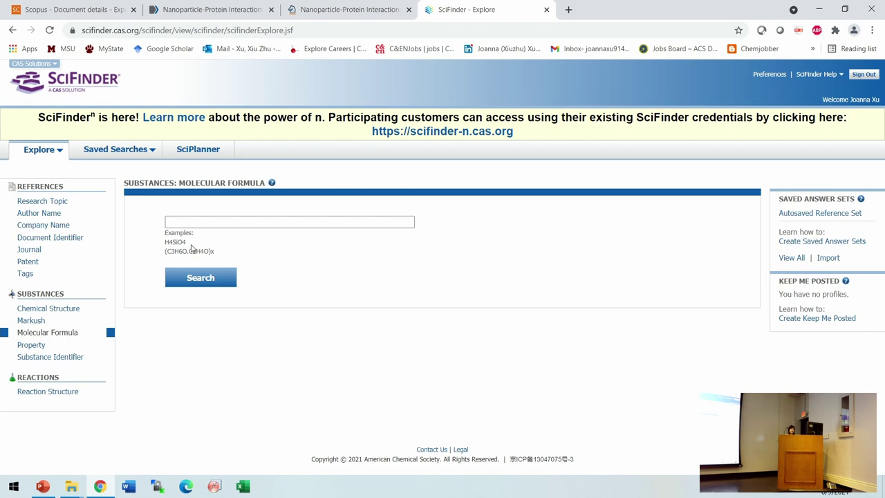
Step: Copy the example formula H4SiO4 into the molecular formula query and run the substance search
{"action": "left_click_drag", "start_coordinate": [188, 243], "coordinate": [180, 244]}
{"action": "right_click", "coordinate": [179, 242]}
{"action": "left_click", "coordinate": [217, 250]}
{"action": "left_click", "coordinate": [219, 220]}
{"action": "key", "text": "ctrl+v"}
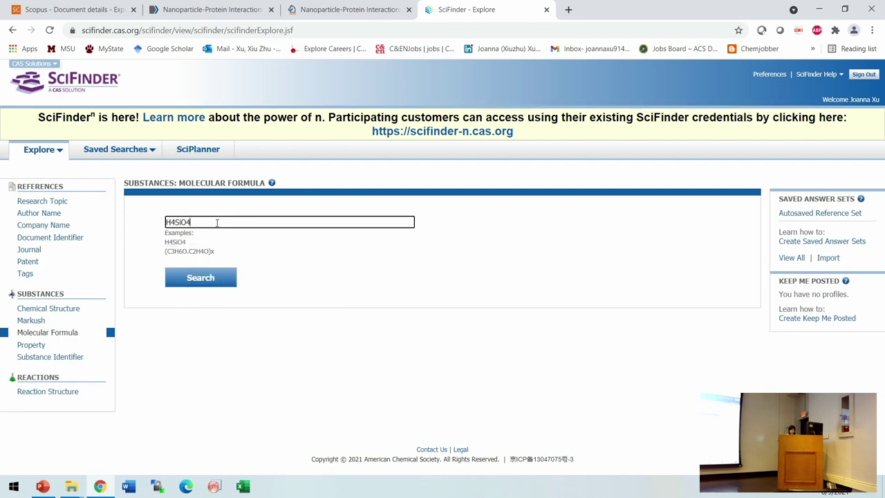
{"action": "left_click", "coordinate": [200, 277]}
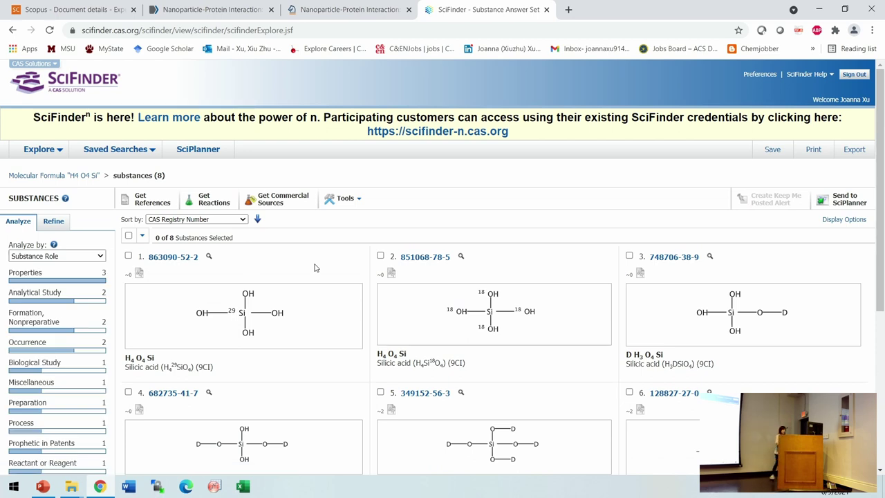
Step: Get the references for the fifth substance, silicic acid (D4SiO4), without limiting the results
{"action": "scroll", "coordinate": [304, 280], "scroll_direction": "down", "scroll_amount": 1}
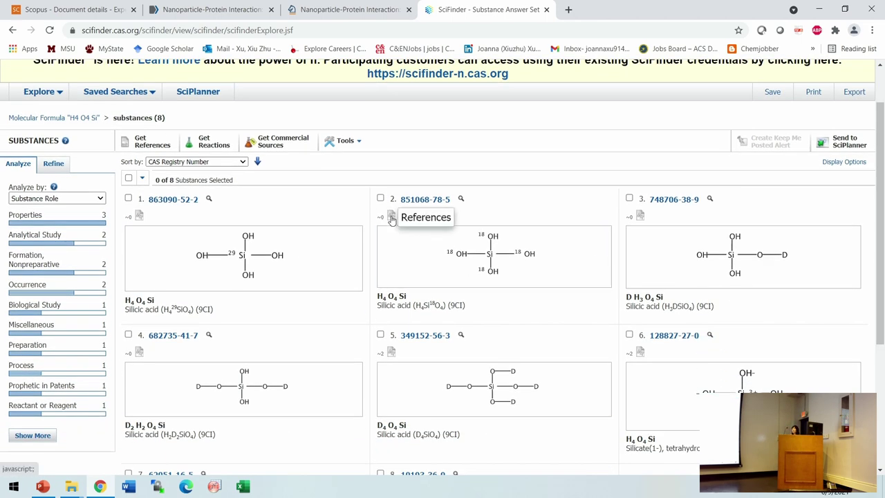
{"action": "left_click", "coordinate": [392, 353]}
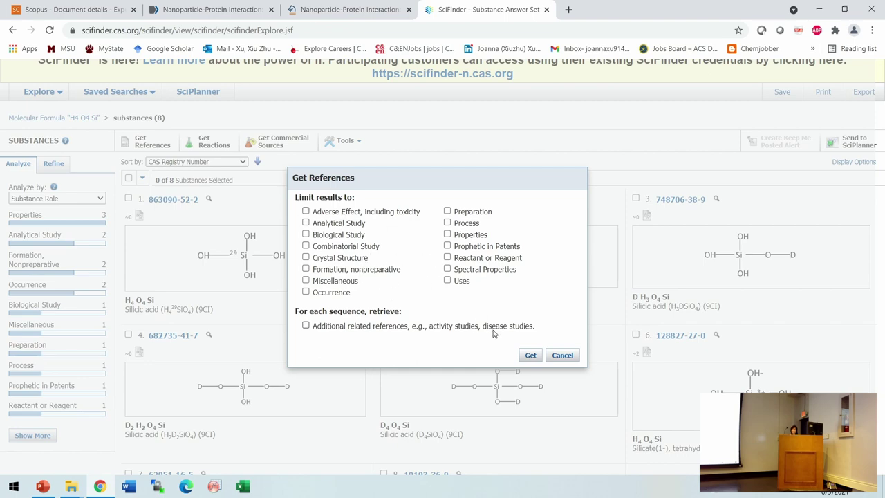
{"action": "left_click", "coordinate": [531, 356]}
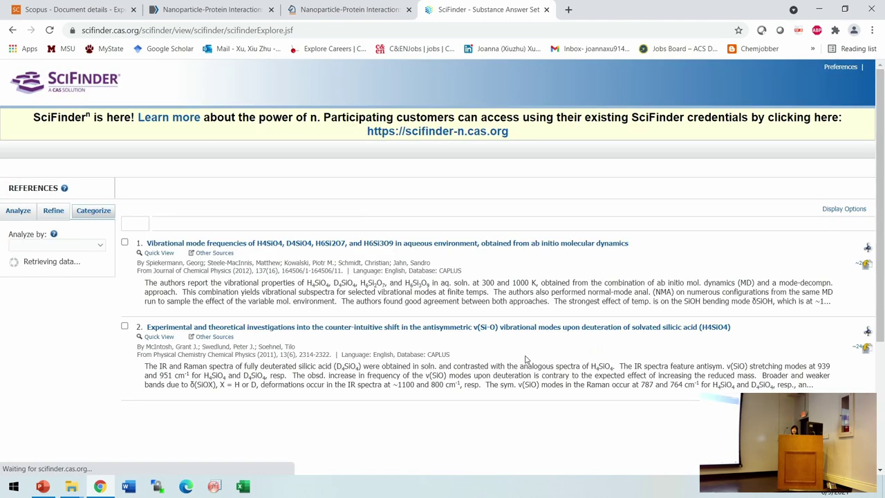
Step: Open the first reference, "Vibrational mode frequencies of H4SiO4, D4SiO4, H6Si2O7, and H6Si3O9 in aqueous environment", and look through its detail record
{"action": "left_click", "coordinate": [355, 262]}
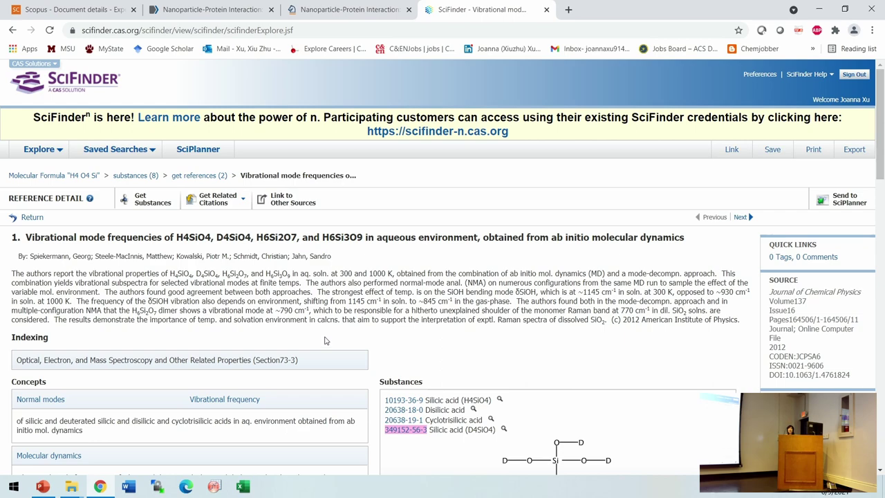
{"action": "scroll", "coordinate": [326, 343], "scroll_direction": "down", "scroll_amount": 3}
{"action": "scroll", "coordinate": [326, 343], "scroll_direction": "up", "scroll_amount": 3}
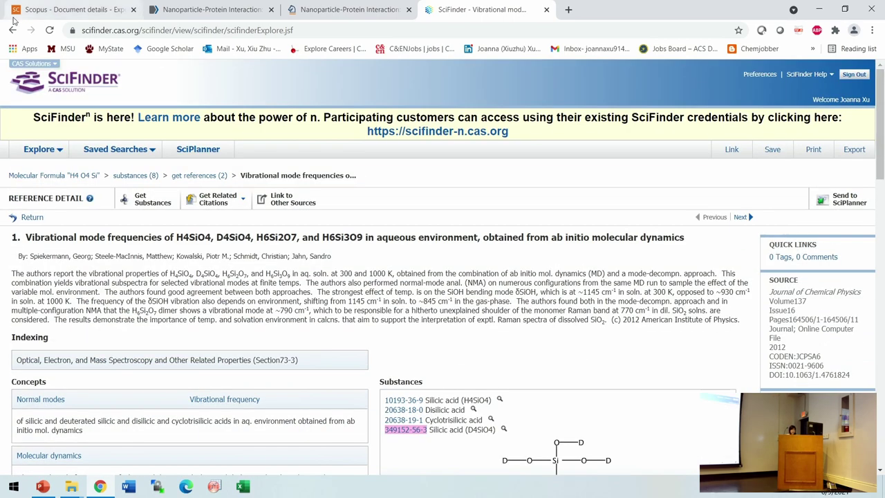
Step: Switch to PowerPoint and show the "Literature Search: Google Scholar" slide
{"action": "left_click", "coordinate": [42, 486]}
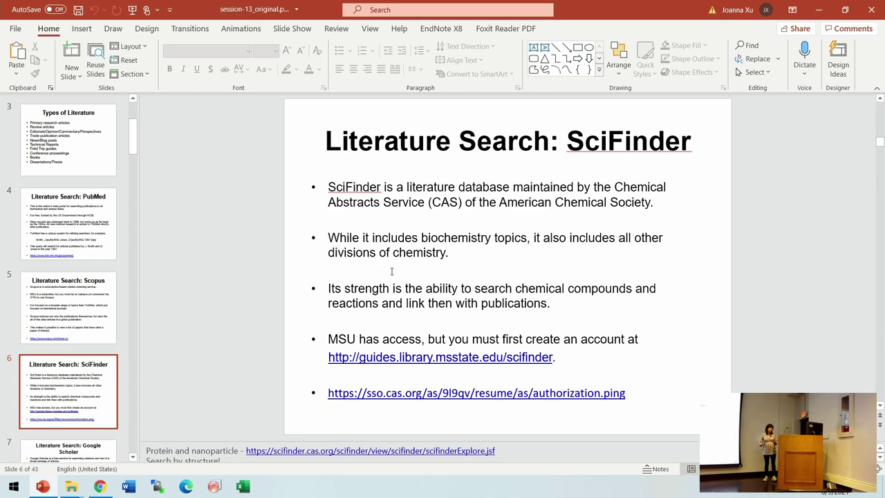
{"action": "scroll", "coordinate": [43, 359], "scroll_direction": "down", "scroll_amount": 4}
{"action": "left_click", "coordinate": [41, 276]}
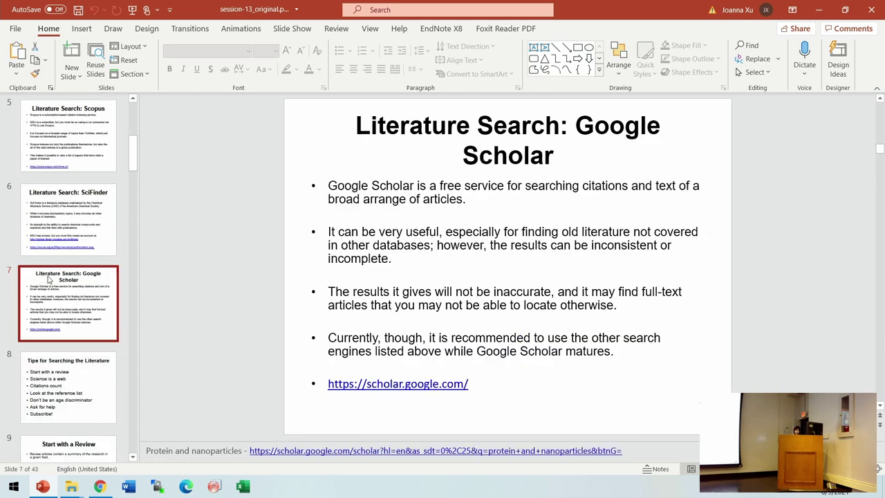
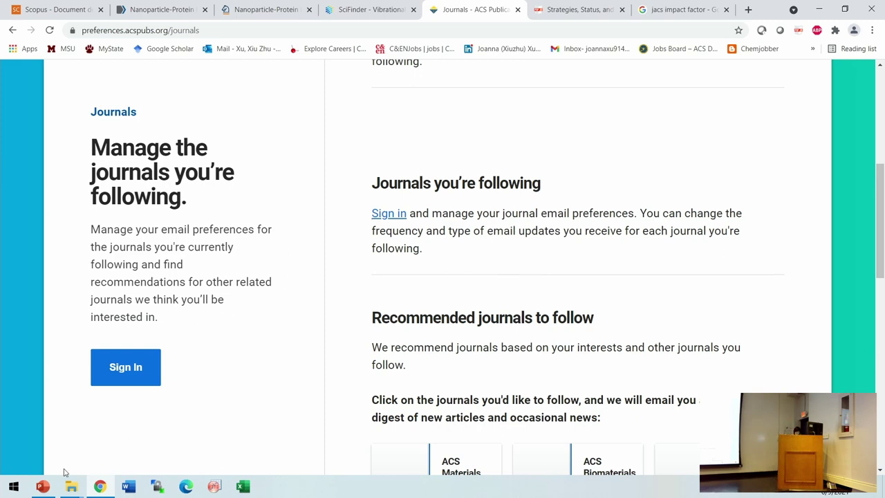
Step: Show the "RSS Feed" slide in PowerPoint, and return to the browser
{"action": "left_click", "coordinate": [42, 486]}
{"action": "left_click", "coordinate": [63, 387]}
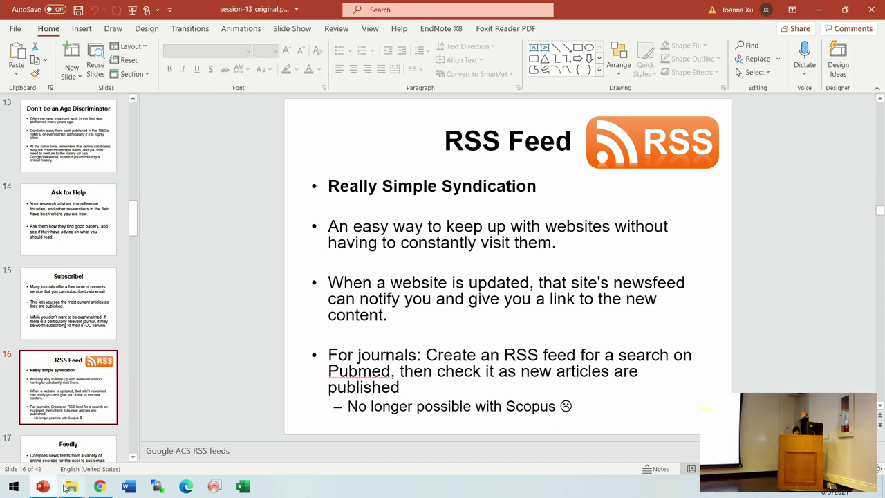
{"action": "left_click", "coordinate": [100, 487]}
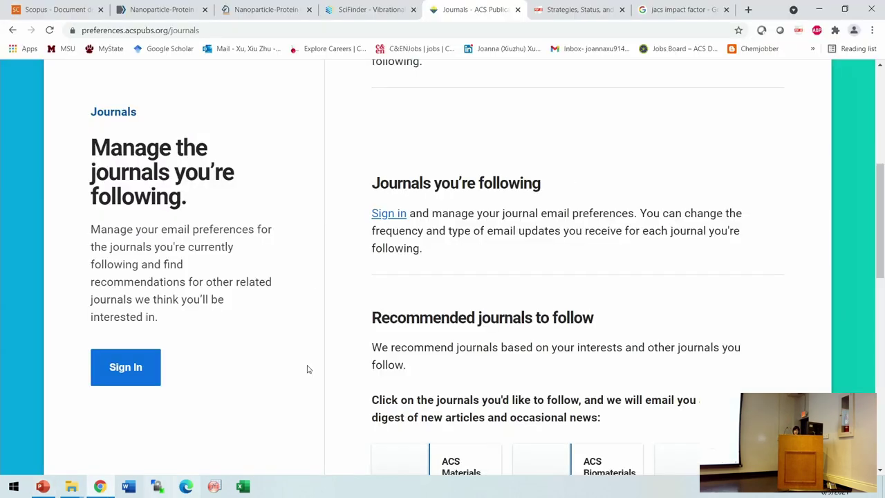
Step: Go back from the PubMed article record to the results list for "nanoparticle and protein"
{"action": "left_click", "coordinate": [142, 10]}
{"action": "left_click", "coordinate": [13, 30]}
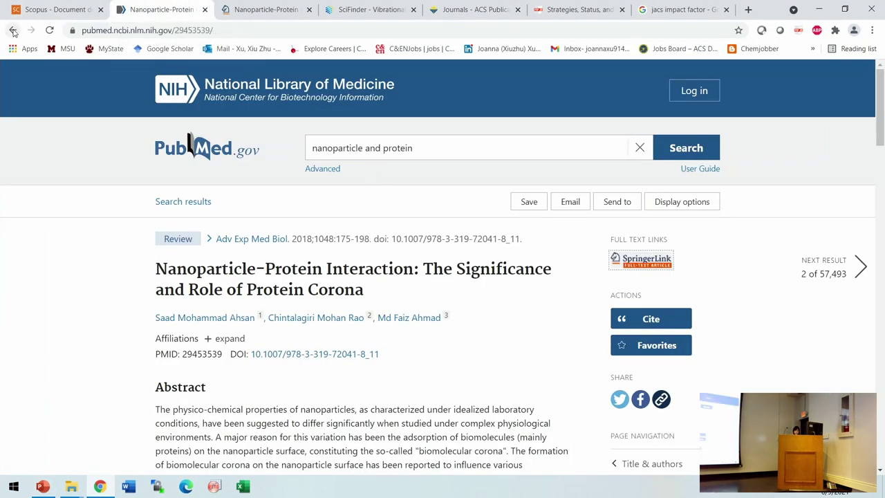
{"action": "scroll", "coordinate": [434, 256], "scroll_direction": "up", "scroll_amount": 3}
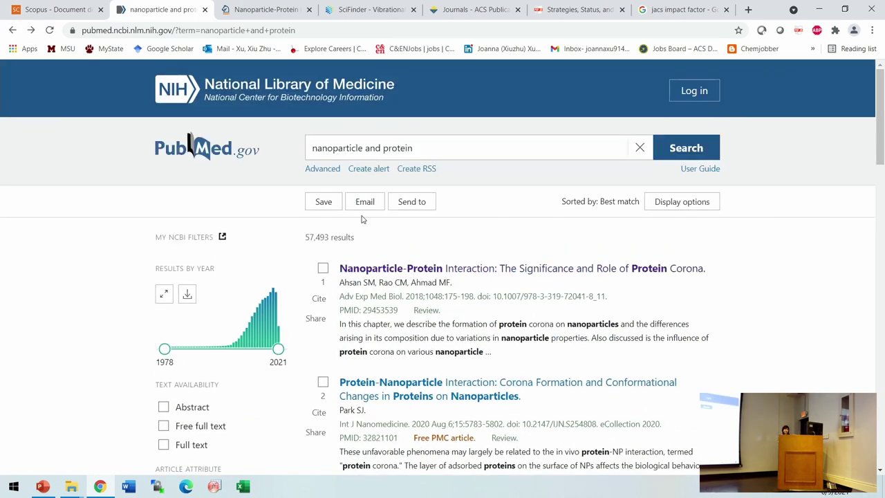
Step: Create an RSS feed named "nanoparticle and protein" with 15 items, and open the form for emailing the search's citations
{"action": "left_click", "coordinate": [418, 170]}
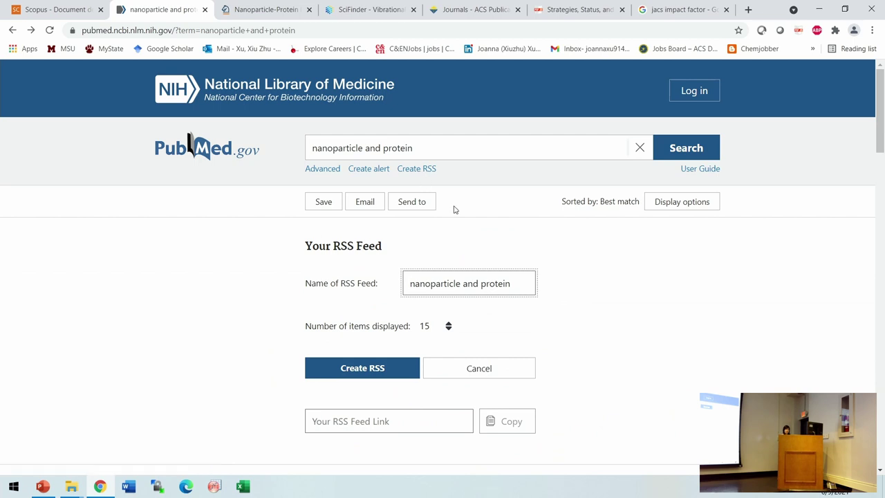
{"action": "scroll", "coordinate": [453, 209], "scroll_direction": "down", "scroll_amount": 1}
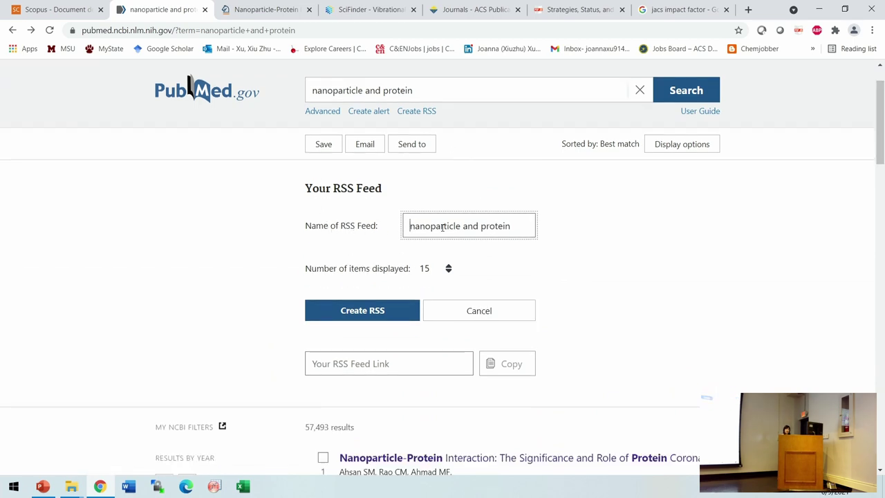
{"action": "scroll", "coordinate": [371, 289], "scroll_direction": "down", "scroll_amount": 1}
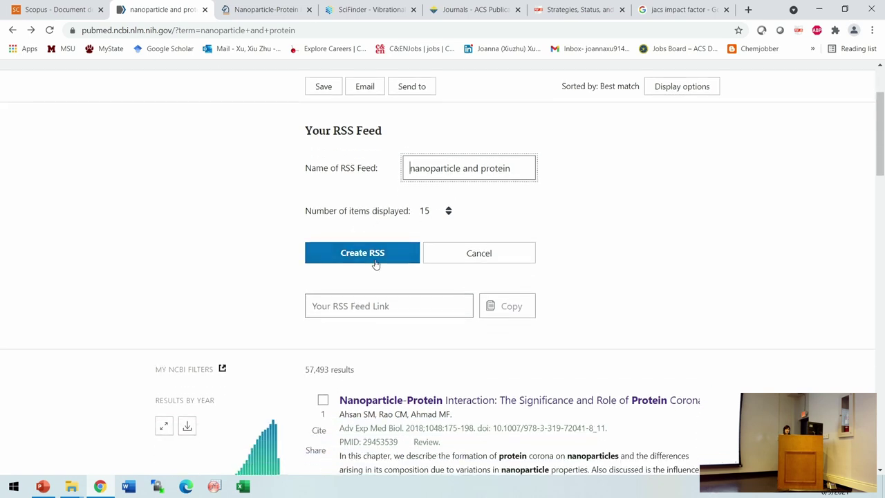
{"action": "left_click", "coordinate": [375, 261]}
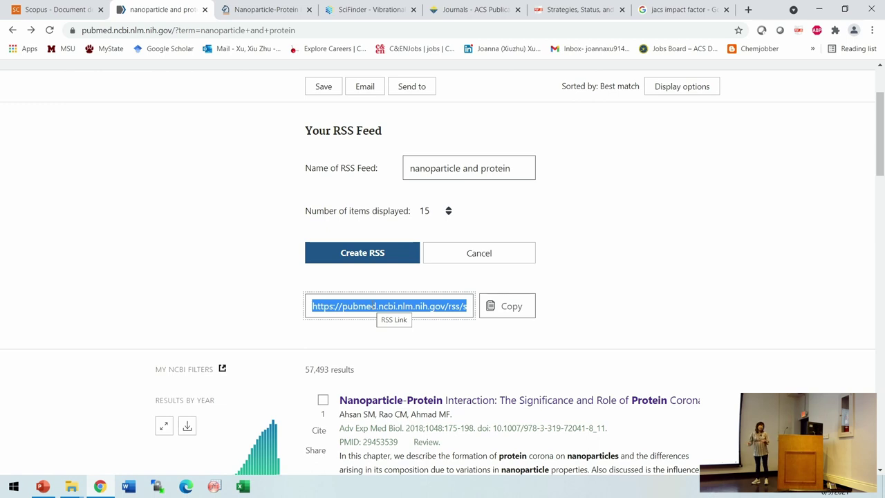
{"action": "scroll", "coordinate": [244, 312], "scroll_direction": "up", "scroll_amount": 2}
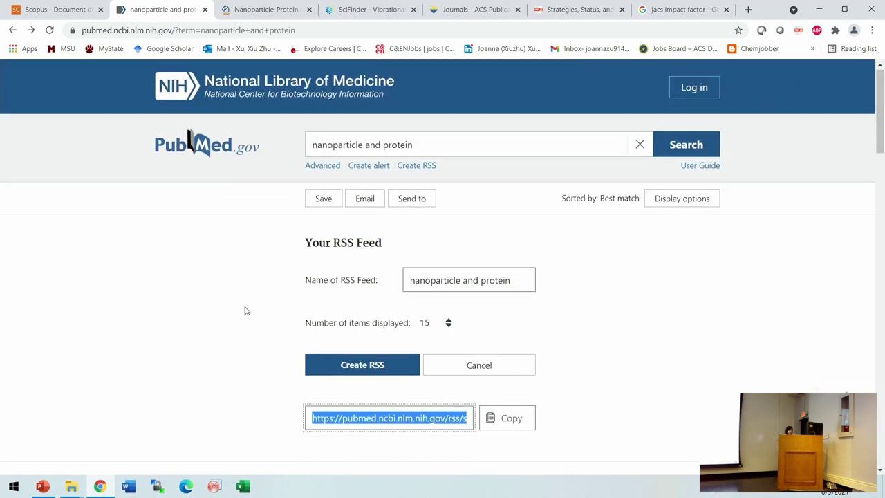
{"action": "left_click", "coordinate": [365, 200]}
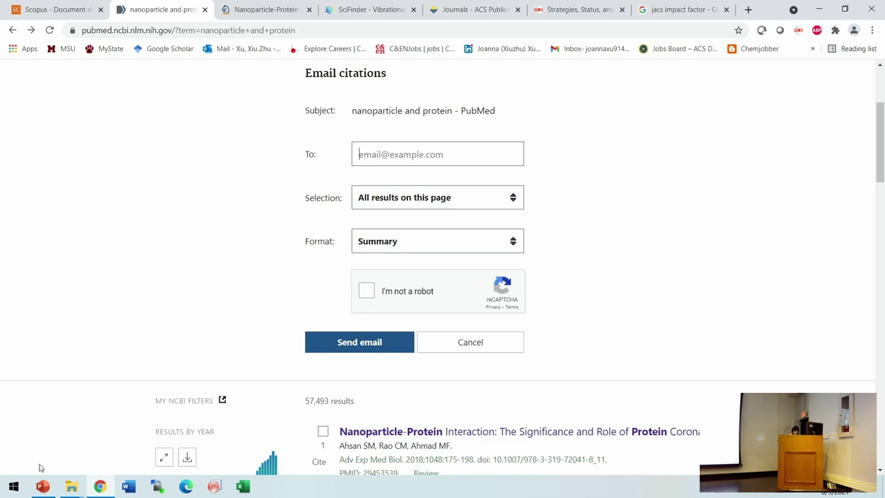
Step: Switch to PowerPoint and show the "Feedly" slide
{"action": "left_click", "coordinate": [43, 486]}
{"action": "scroll", "coordinate": [58, 395], "scroll_direction": "down", "scroll_amount": 2}
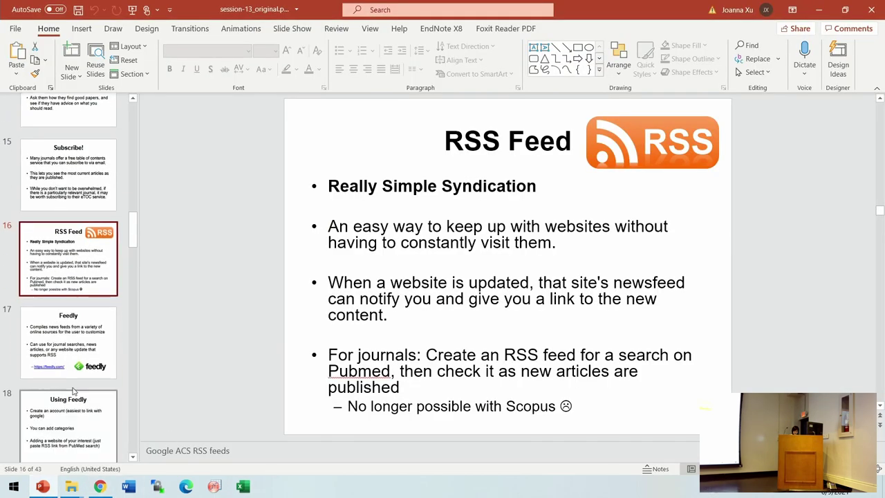
{"action": "left_click", "coordinate": [79, 350]}
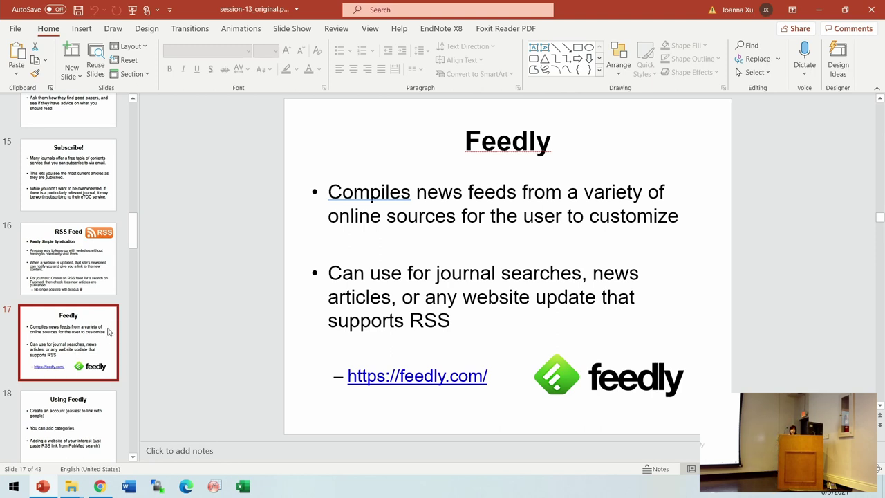
Step: Return to the browser and open feedly.com/i/discover in place of the "jacs impact factor" search page
{"action": "left_click", "coordinate": [100, 486]}
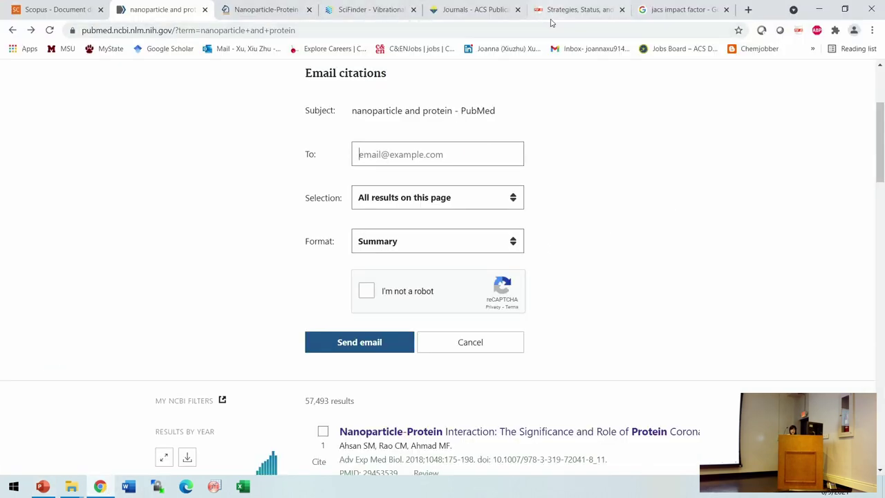
{"action": "left_click", "coordinate": [681, 13]}
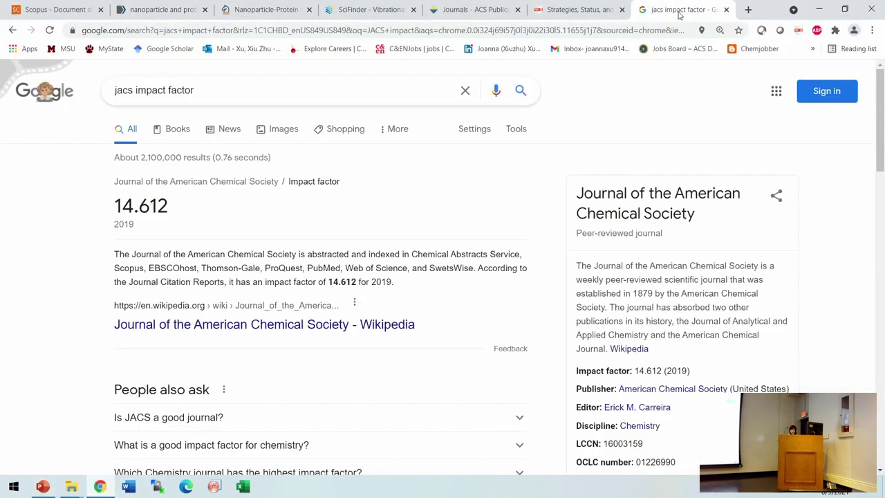
{"action": "left_click", "coordinate": [322, 32]}
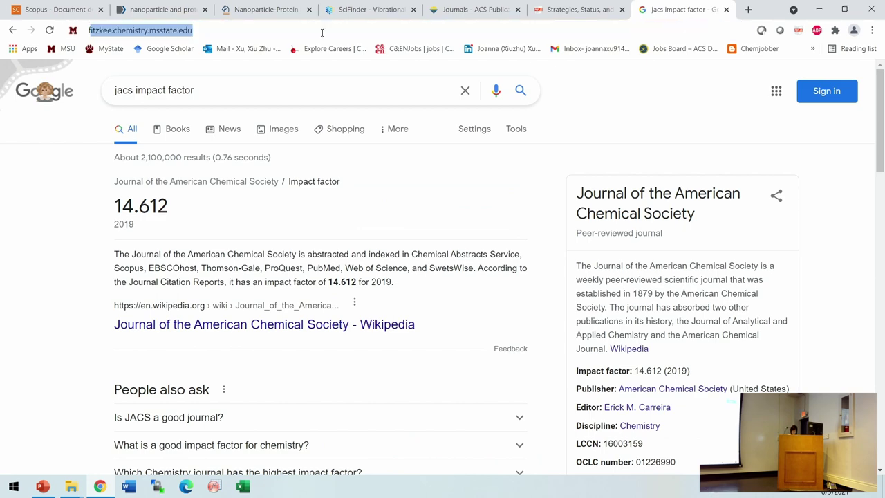
{"action": "type", "text": "feedl"}
{"action": "type", "text": "y.com/i/discover"}
{"action": "key", "text": "Return"}
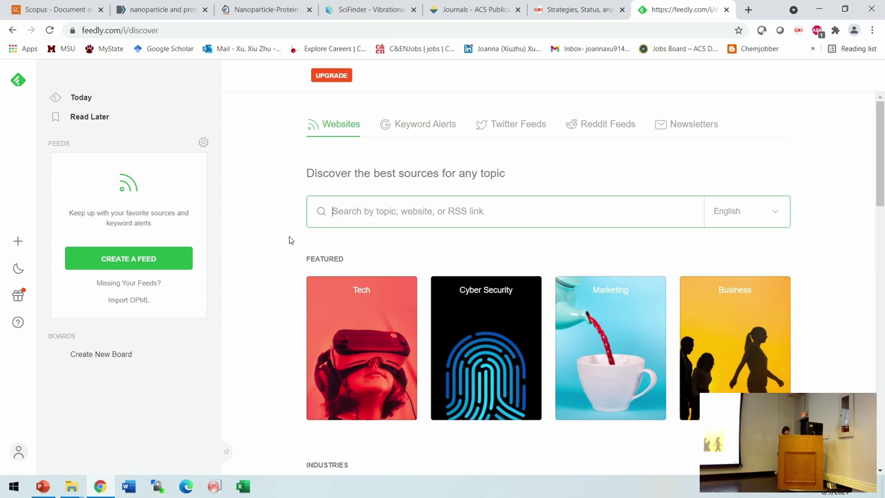
Step: Return to the PubMed results for "nanoparticle and protein" and dismiss the form for emailing citations
{"action": "left_click", "coordinate": [159, 14]}
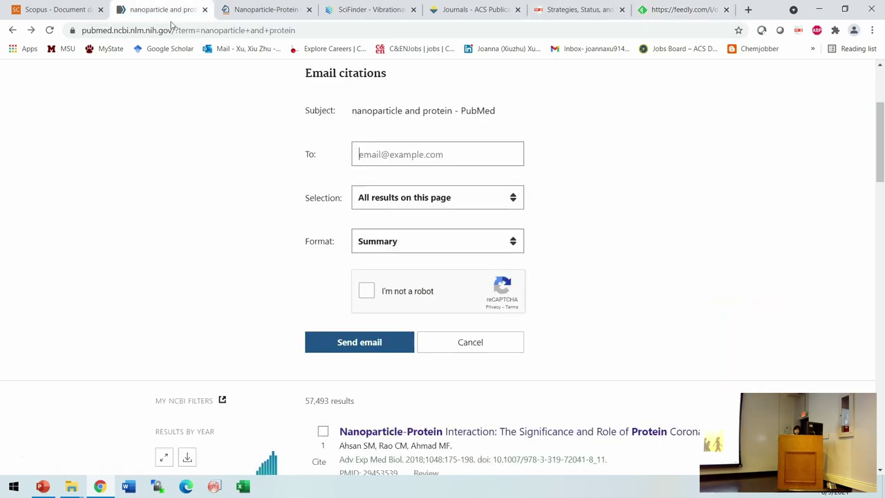
{"action": "scroll", "coordinate": [514, 158], "scroll_direction": "up", "scroll_amount": 3}
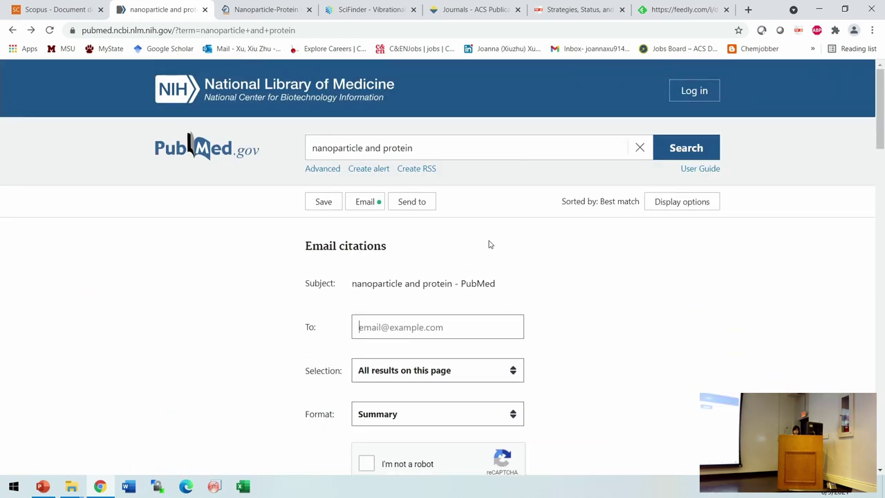
{"action": "scroll", "coordinate": [488, 244], "scroll_direction": "down", "scroll_amount": 5}
{"action": "scroll", "coordinate": [533, 257], "scroll_direction": "up", "scroll_amount": 4}
{"action": "scroll", "coordinate": [534, 279], "scroll_direction": "down", "scroll_amount": 5}
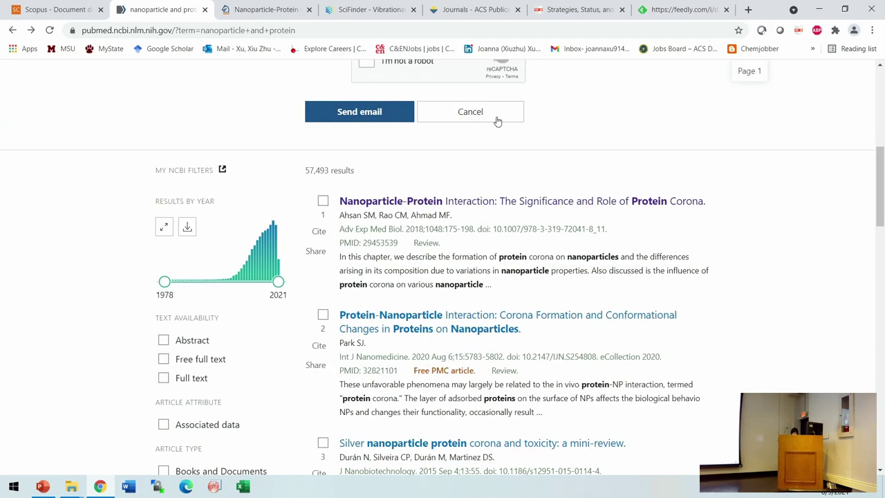
{"action": "left_click", "coordinate": [495, 119]}
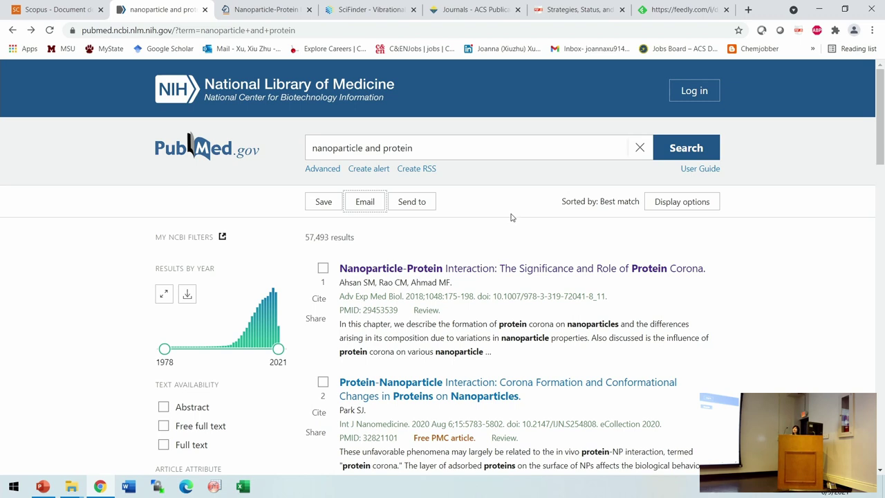
Step: Reopen the RSS feed settings of the PubMed search and copy the feed's link
{"action": "left_click", "coordinate": [426, 170]}
{"action": "scroll", "coordinate": [456, 186], "scroll_direction": "down", "scroll_amount": 2}
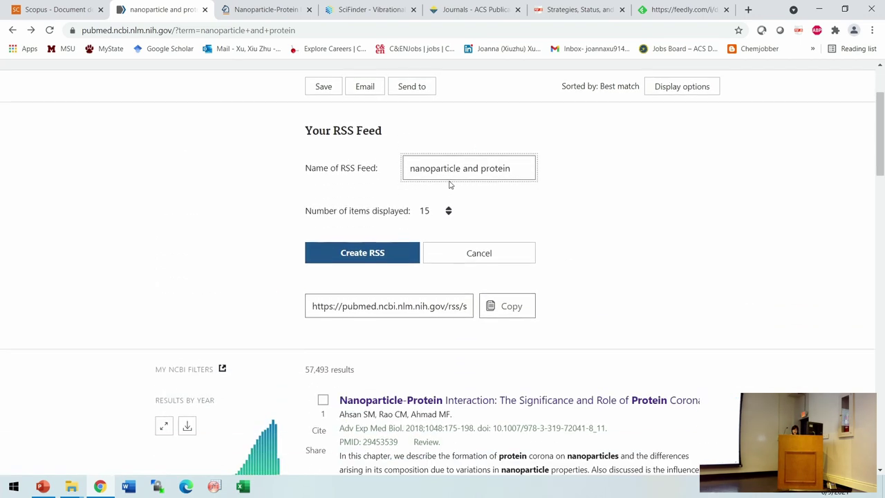
{"action": "scroll", "coordinate": [512, 265], "scroll_direction": "down", "scroll_amount": 1}
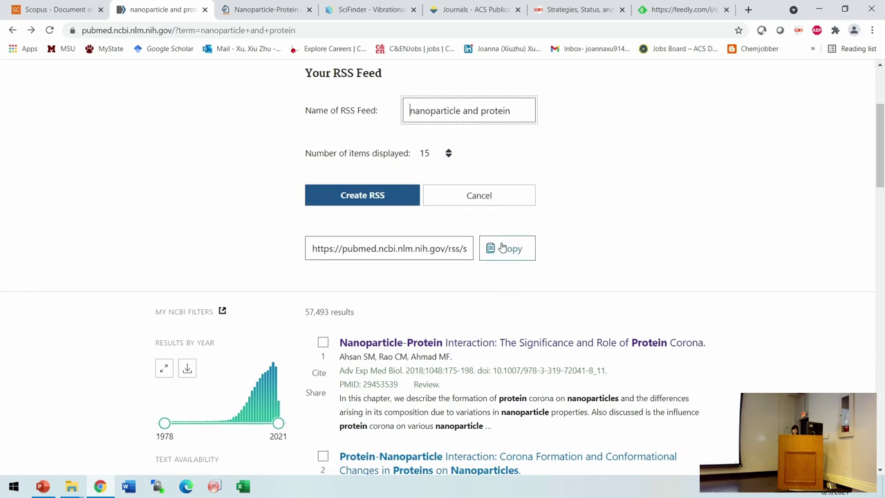
{"action": "left_click", "coordinate": [503, 249]}
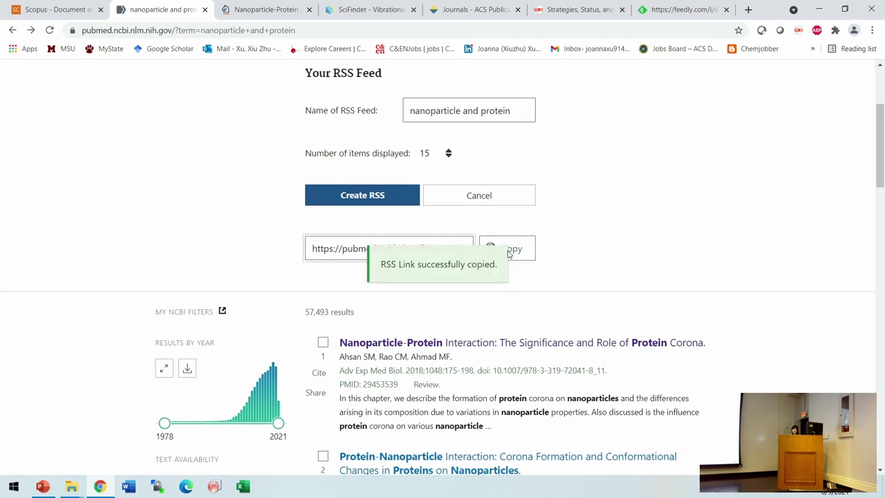
Step: Switch to Feedly and create a new feed titled "Nanoparticle and protein"
{"action": "left_click", "coordinate": [684, 10]}
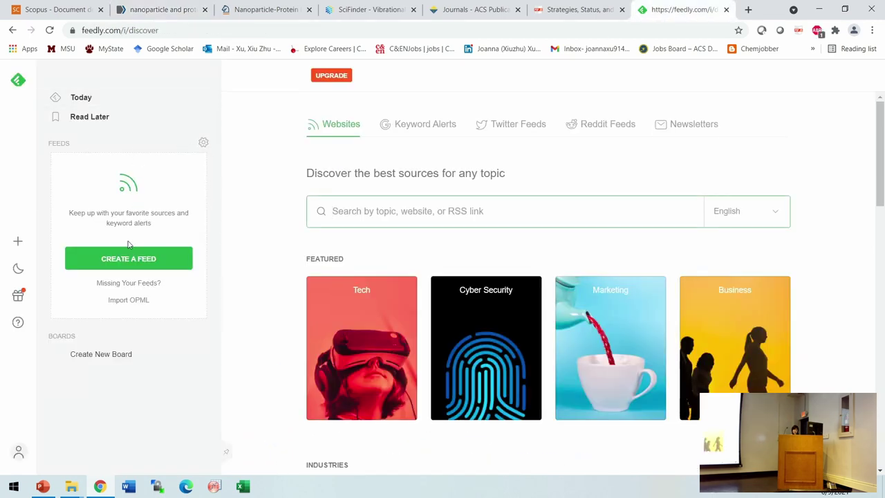
{"action": "left_click", "coordinate": [146, 263]}
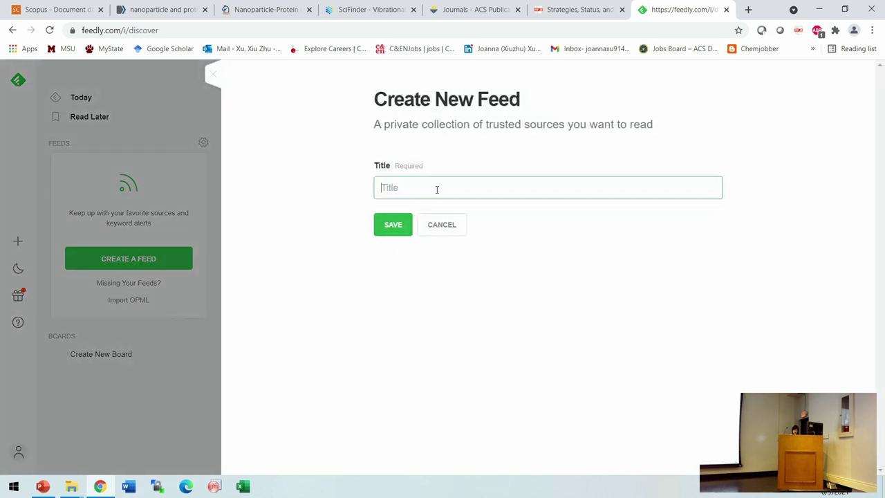
{"action": "type", "text": "Nanoparticle and protein"}
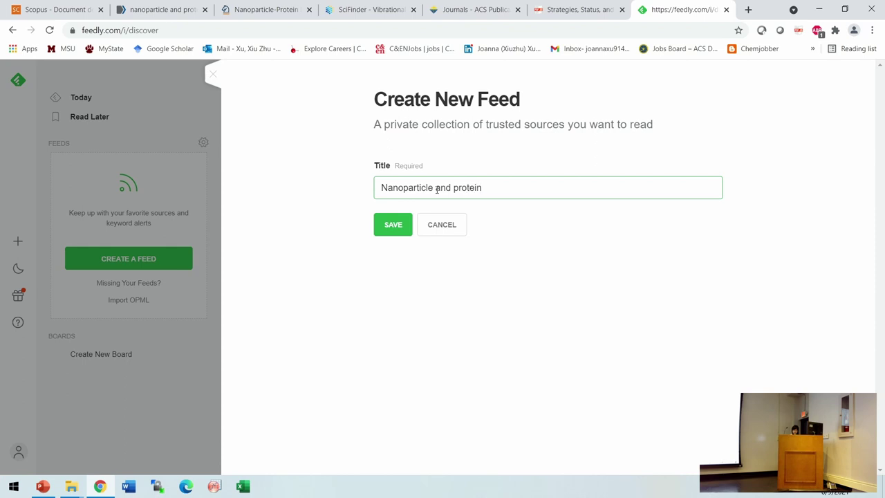
{"action": "left_click", "coordinate": [388, 232]}
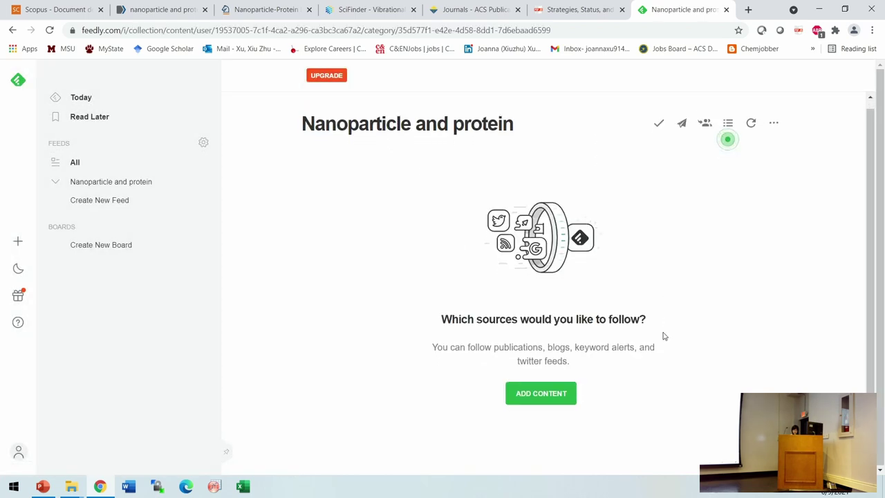
Step: Look up the copied PubMed RSS link as content for the new feed and try to follow the matching "nanoparticle and protein" source
{"action": "left_click", "coordinate": [543, 393]}
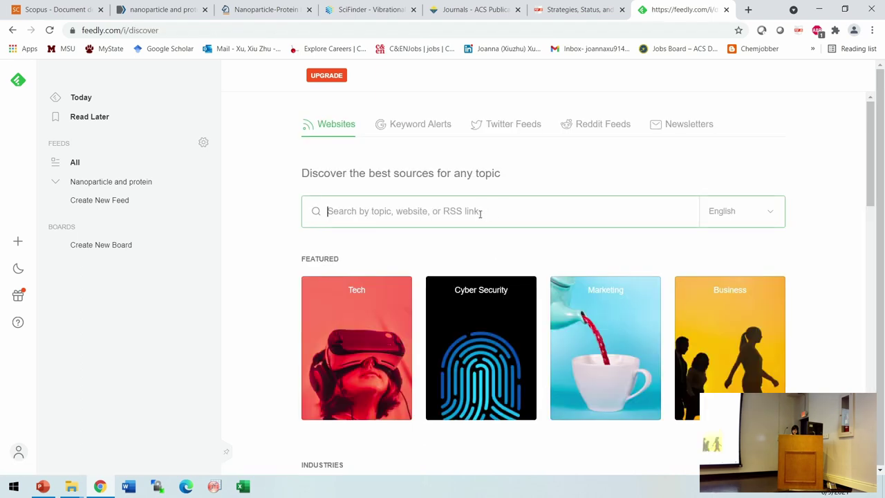
{"action": "key", "text": "ctrl+v"}
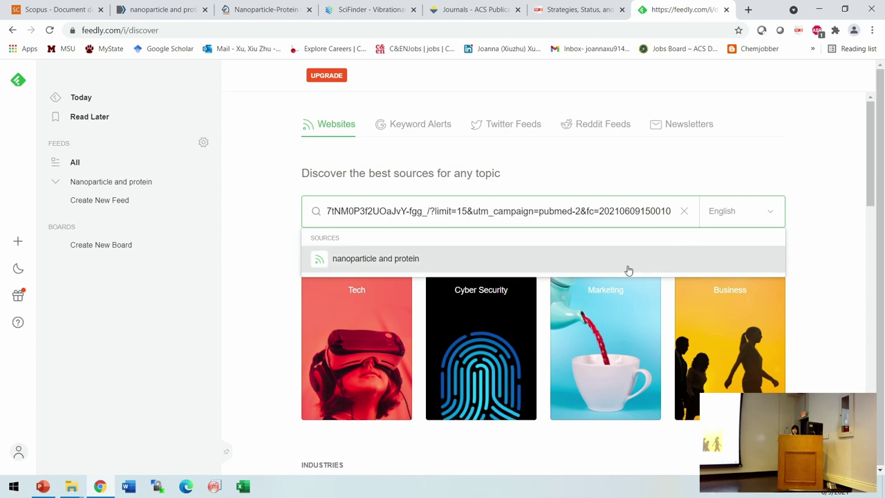
{"action": "left_click", "coordinate": [483, 253]}
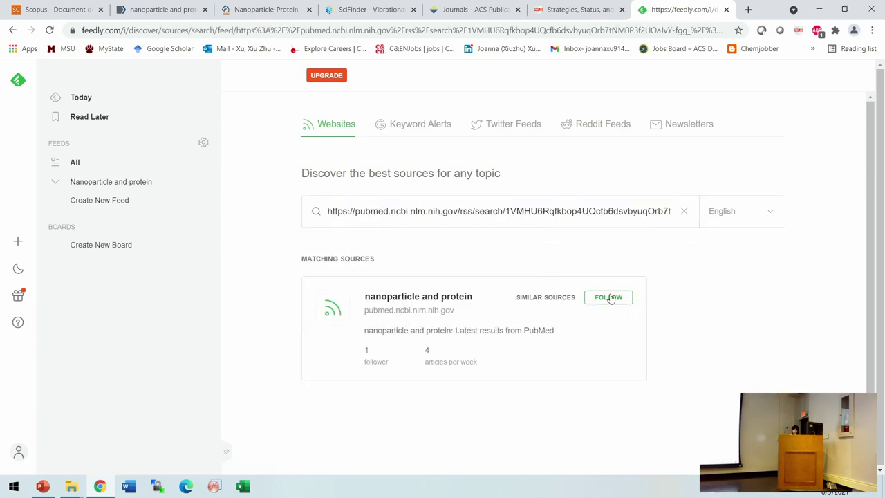
{"action": "left_click", "coordinate": [613, 297]}
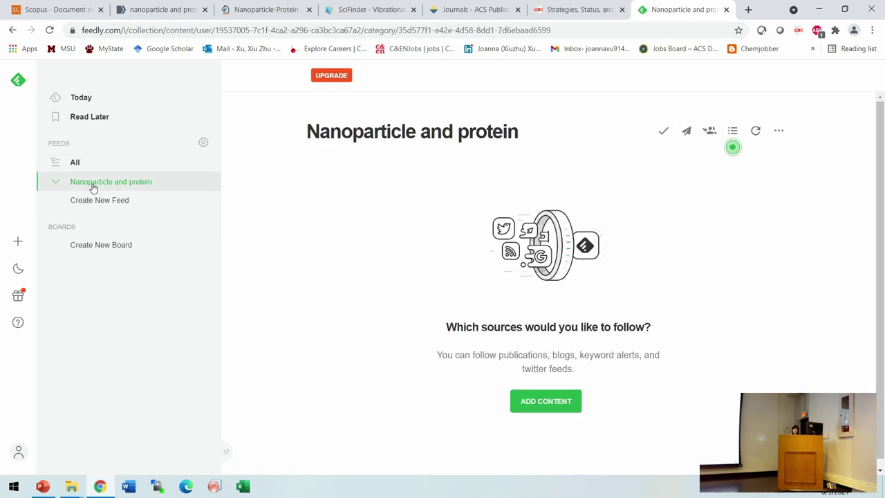
Step: Go from the ACS email preferences page to the ACS Publications home page and open its RSS & Mobile page
{"action": "left_click", "coordinate": [464, 11]}
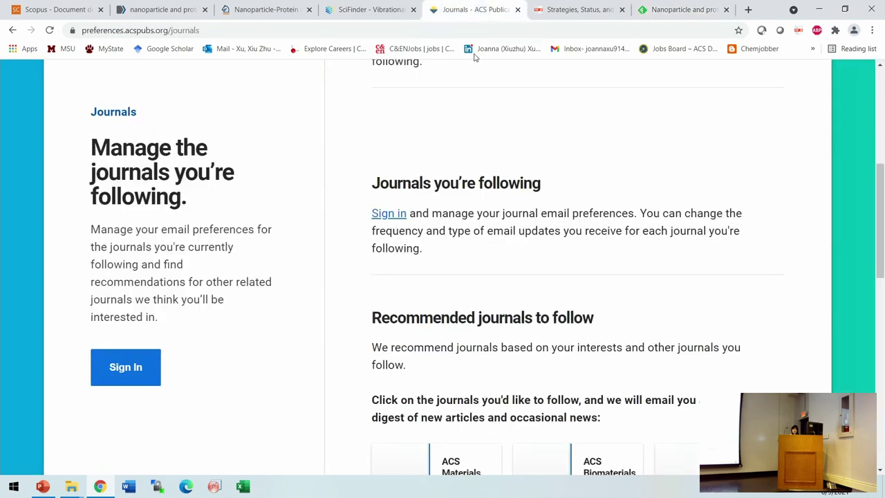
{"action": "scroll", "coordinate": [435, 136], "scroll_direction": "up", "scroll_amount": 5}
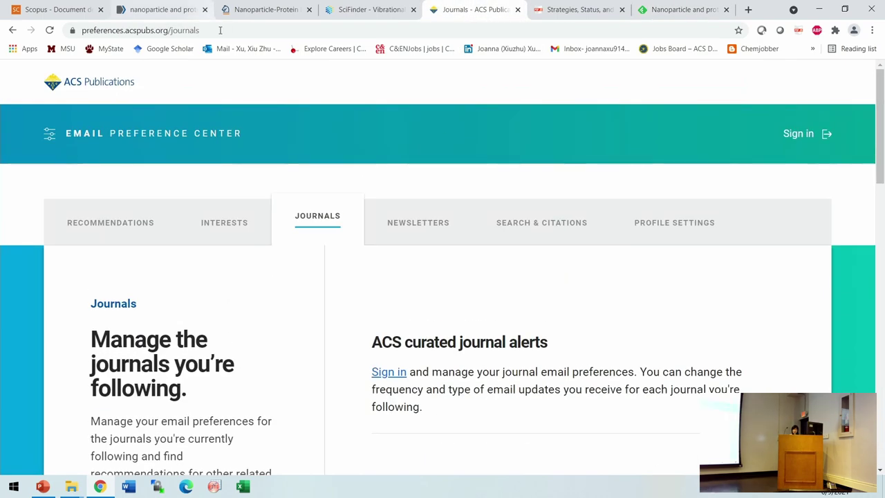
{"action": "left_click", "coordinate": [114, 83]}
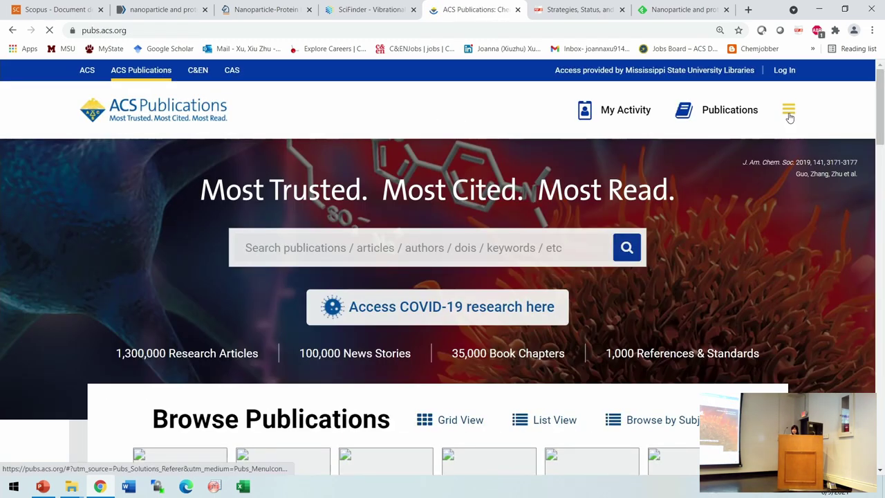
{"action": "left_click", "coordinate": [789, 113]}
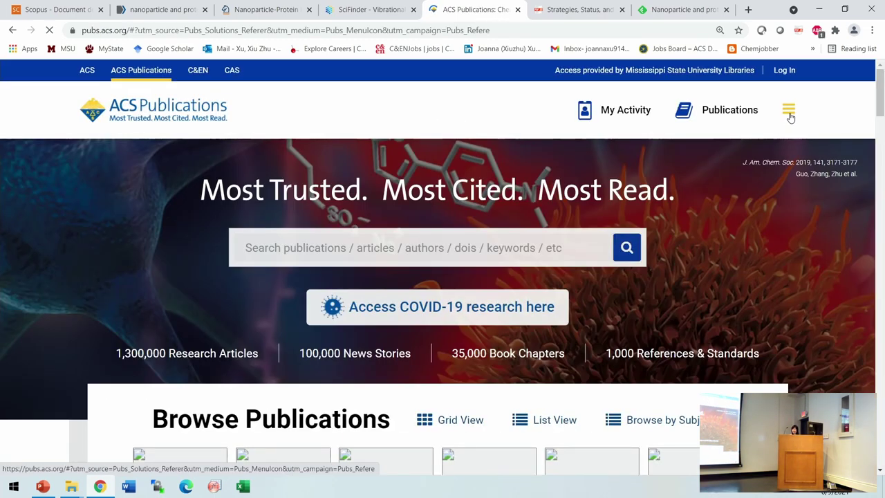
{"action": "left_click", "coordinate": [789, 113]}
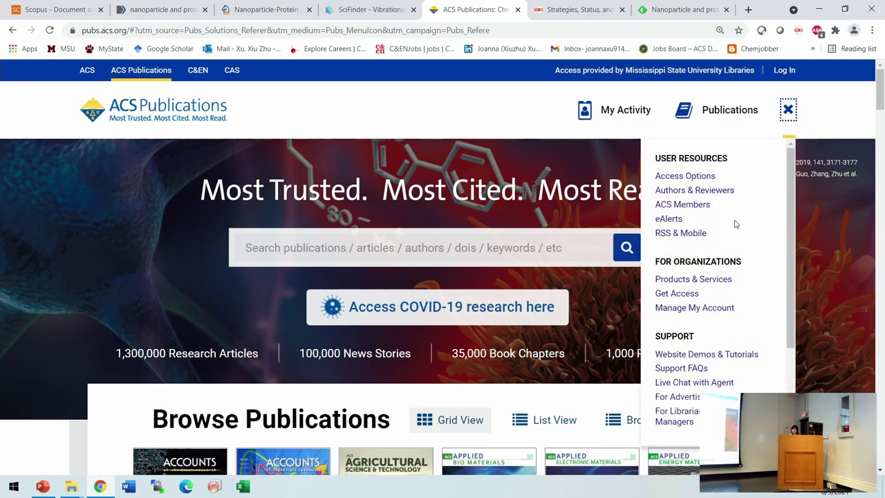
{"action": "left_click", "coordinate": [683, 234]}
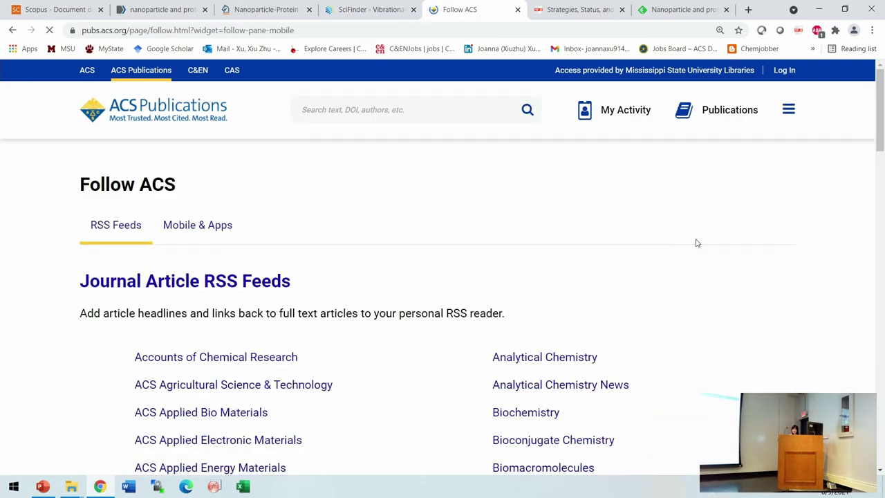
Step: Open the Biochemistry journal's RSS feed from the ACS list and subscribe to it with Feedly
{"action": "scroll", "coordinate": [229, 228], "scroll_direction": "down", "scroll_amount": 3}
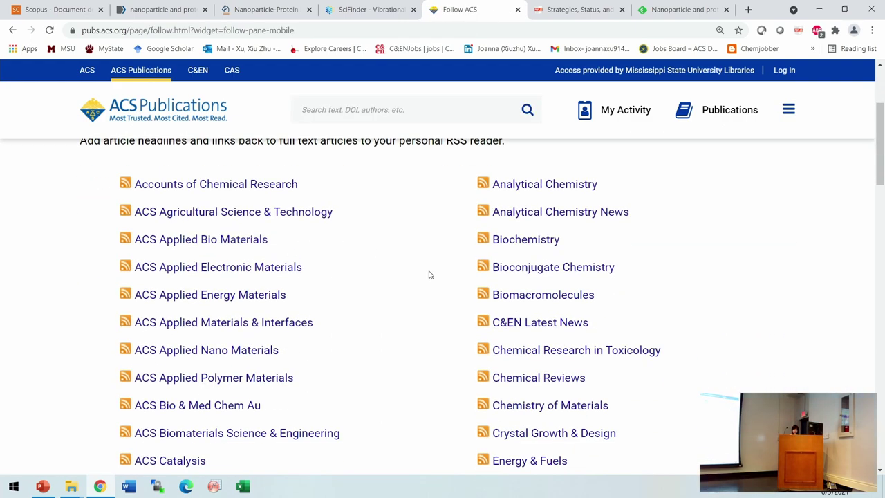
{"action": "scroll", "coordinate": [442, 256], "scroll_direction": "down", "scroll_amount": 1}
{"action": "scroll", "coordinate": [432, 237], "scroll_direction": "up", "scroll_amount": 2}
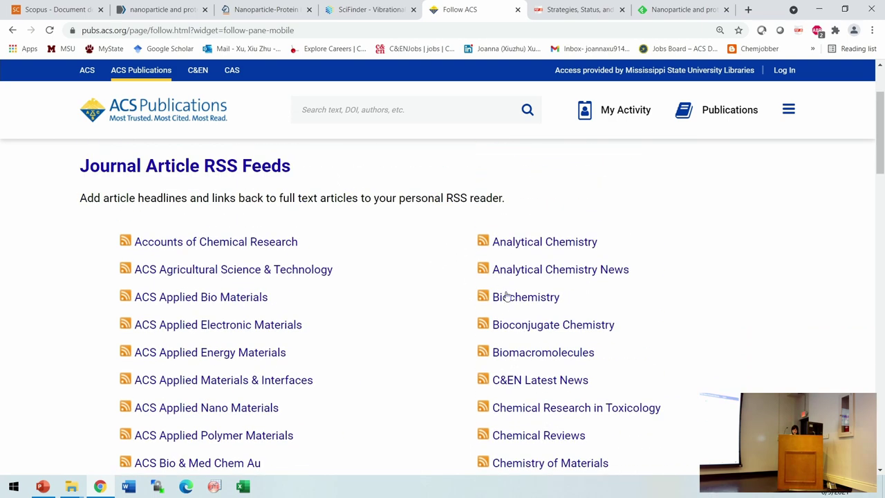
{"action": "left_click", "coordinate": [507, 296]}
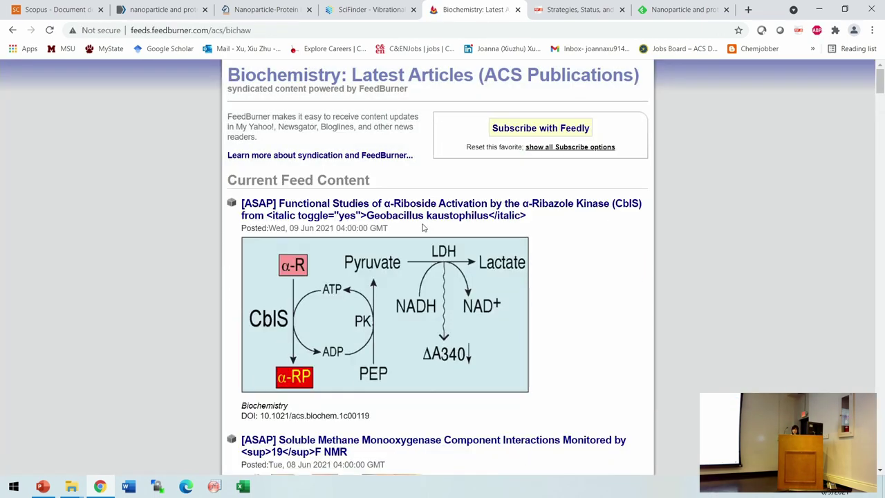
{"action": "left_click", "coordinate": [553, 131]}
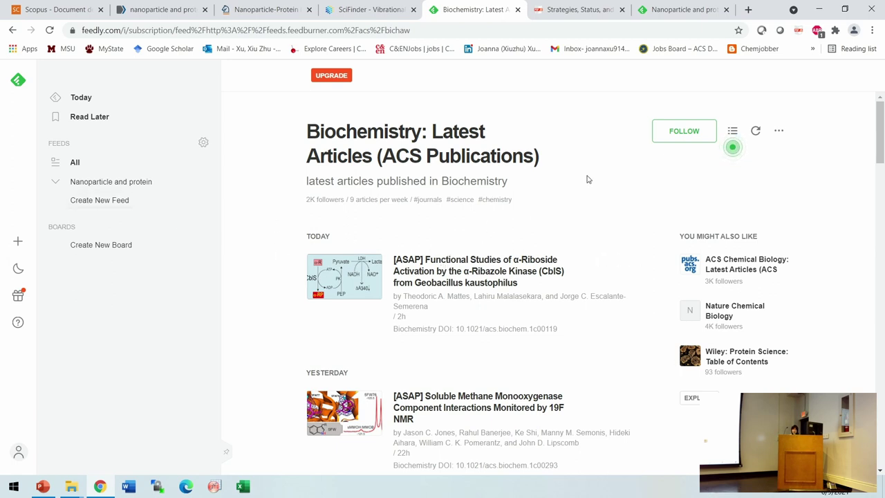
Step: Follow the Biochemistry latest articles source in a new Feedly feed named "Biochemistry"
{"action": "left_click", "coordinate": [681, 134]}
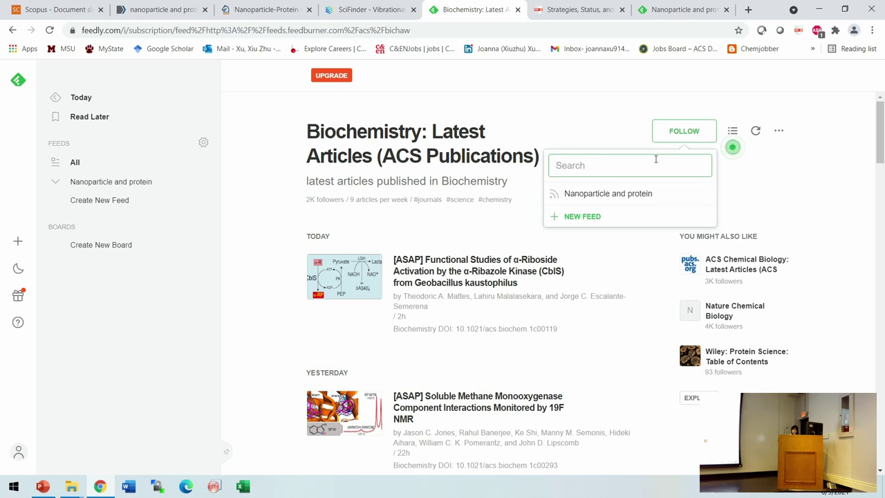
{"action": "left_click", "coordinate": [589, 216]}
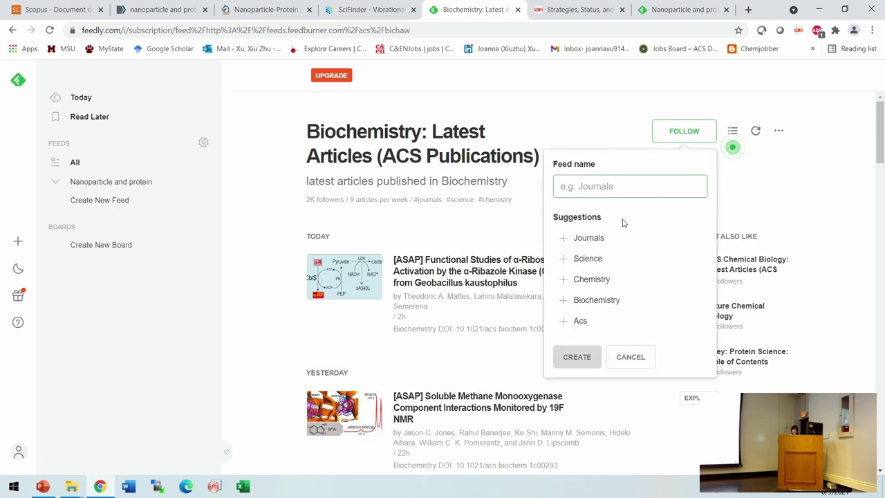
{"action": "left_click", "coordinate": [592, 184]}
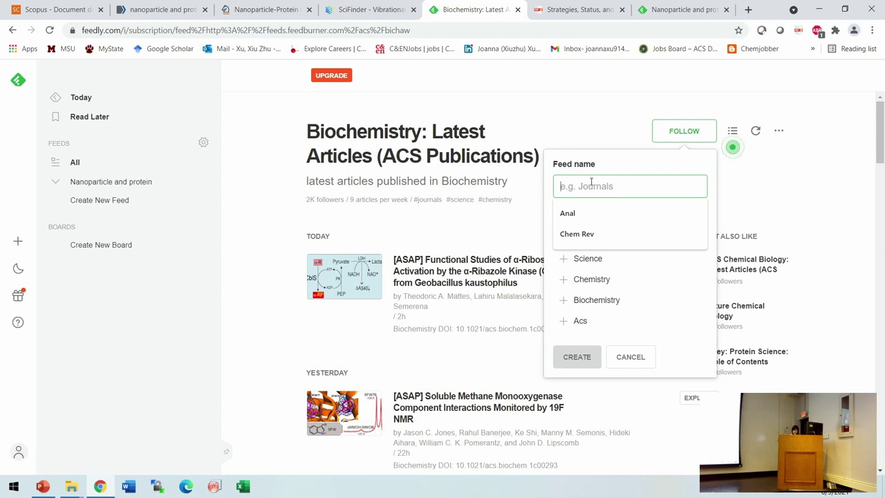
{"action": "type", "text": "Biochem"}
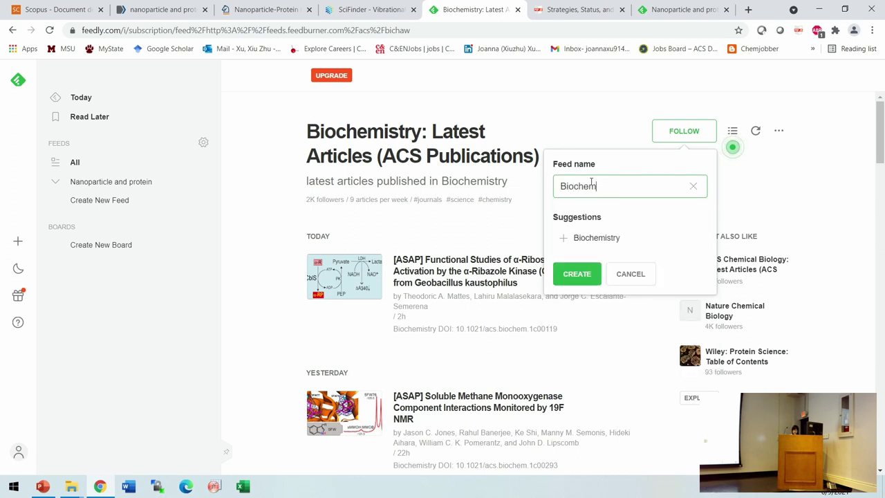
{"action": "type", "text": "istry"}
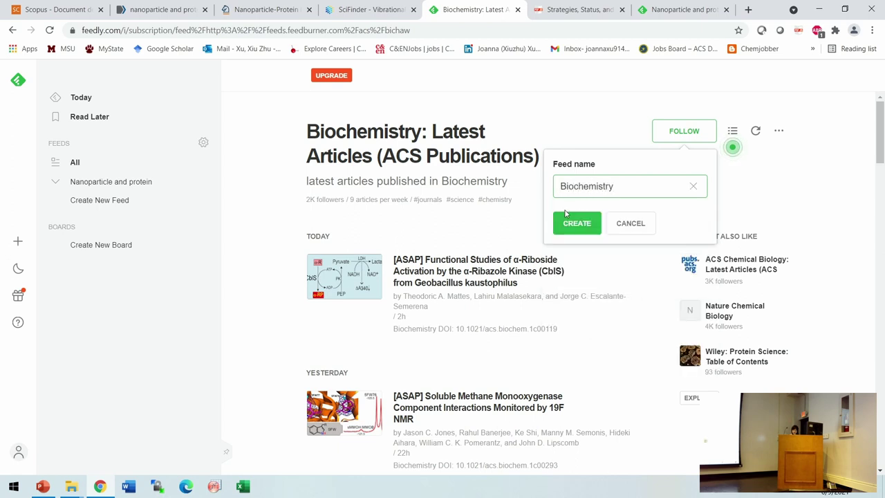
{"action": "left_click", "coordinate": [567, 219]}
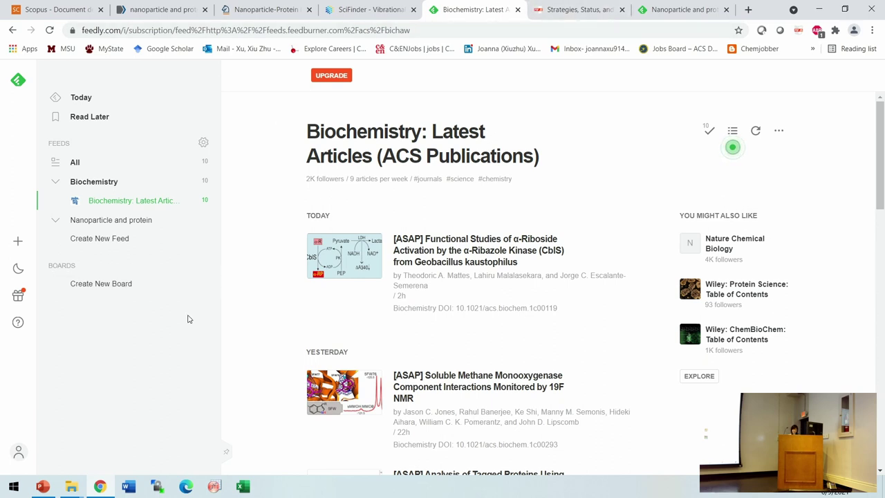
Step: Switch to PowerPoint and go through the "Using Feedly" slide to the "EndNote" slide
{"action": "left_click", "coordinate": [46, 487]}
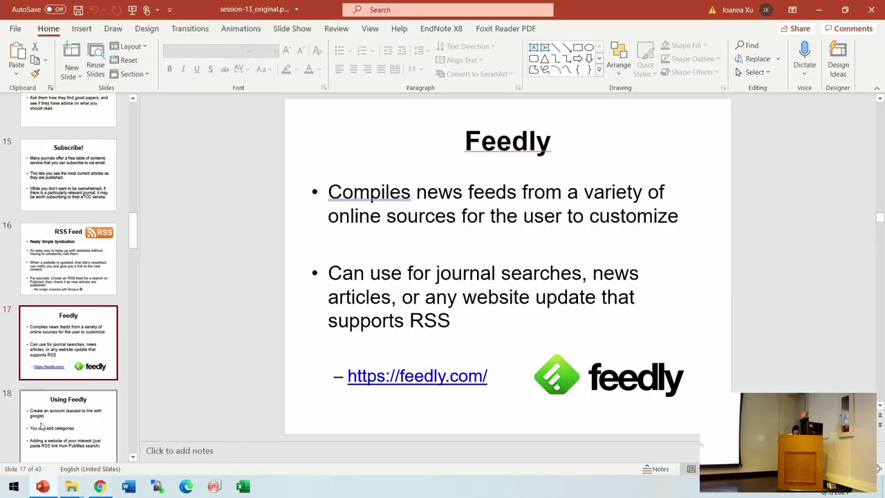
{"action": "left_click", "coordinate": [69, 430]}
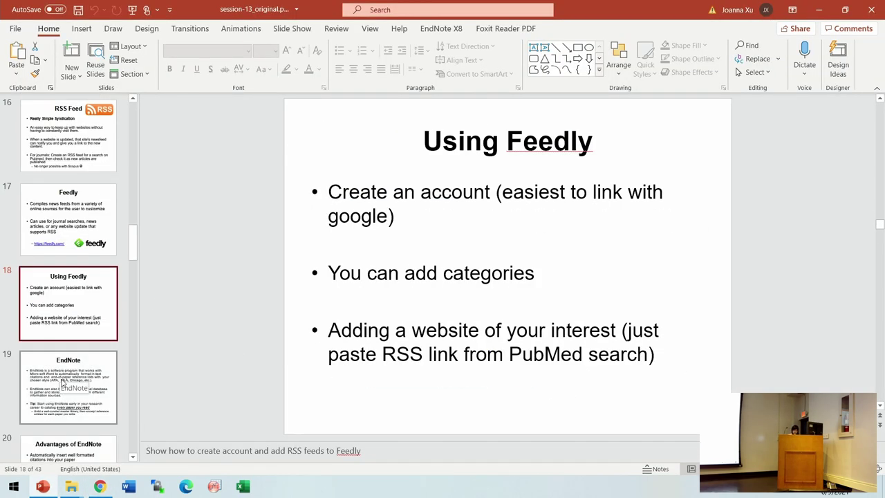
{"action": "left_click", "coordinate": [62, 380]}
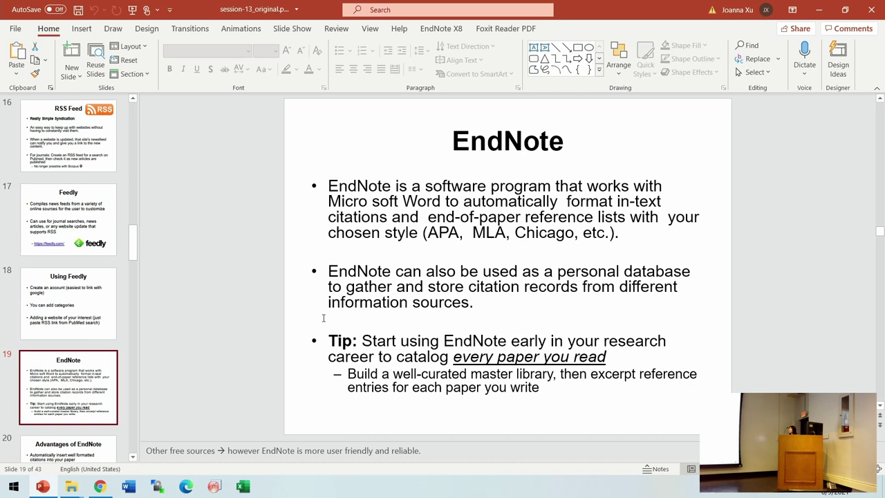
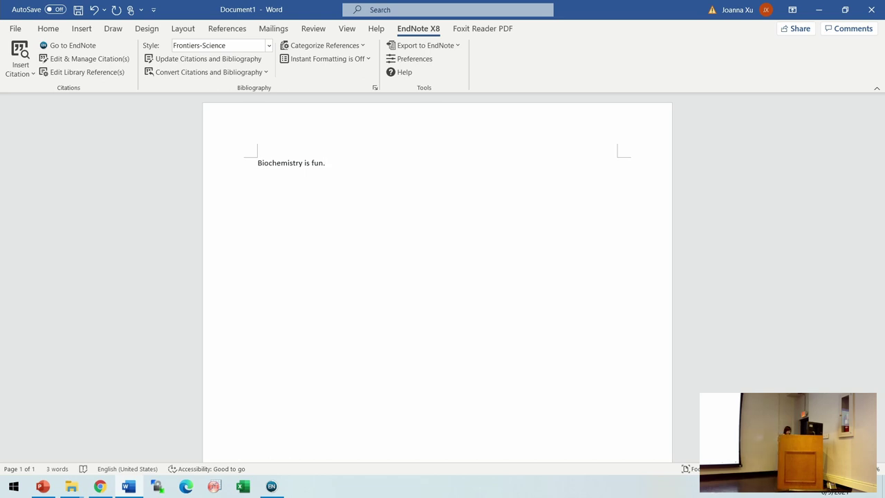
Step: Switch to EndNote, insert the carbon nanotube reference as a citation after "Biochemistry is fun." in Word, and highlight the bibliography and in-text citation
{"action": "left_click", "coordinate": [271, 486]}
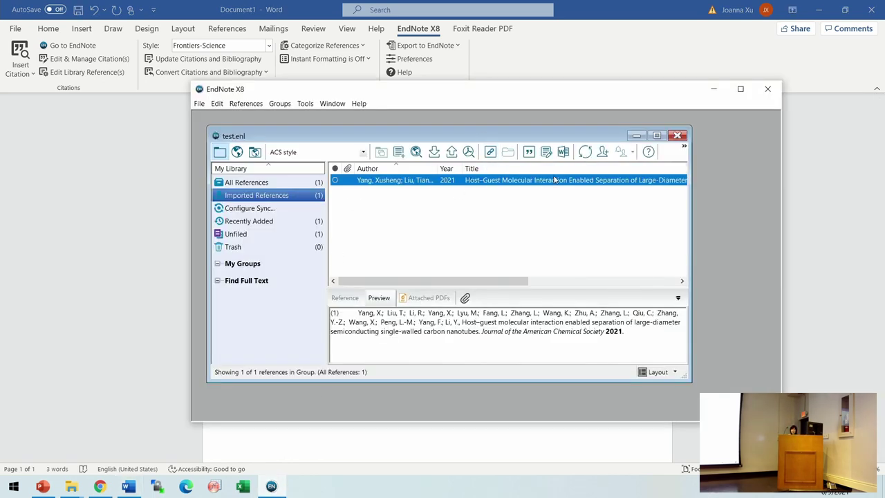
{"action": "left_click", "coordinate": [529, 152]}
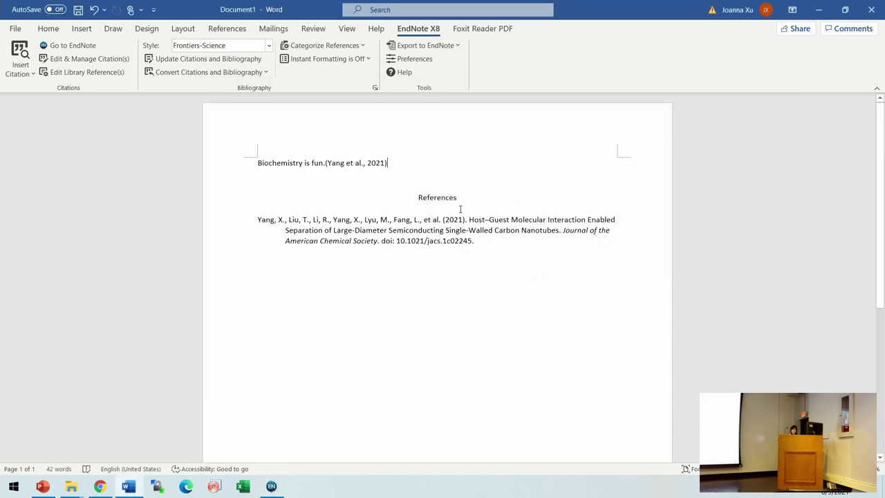
{"action": "left_click", "coordinate": [460, 209]}
{"action": "left_click_drag", "start_coordinate": [483, 244], "coordinate": [272, 227]}
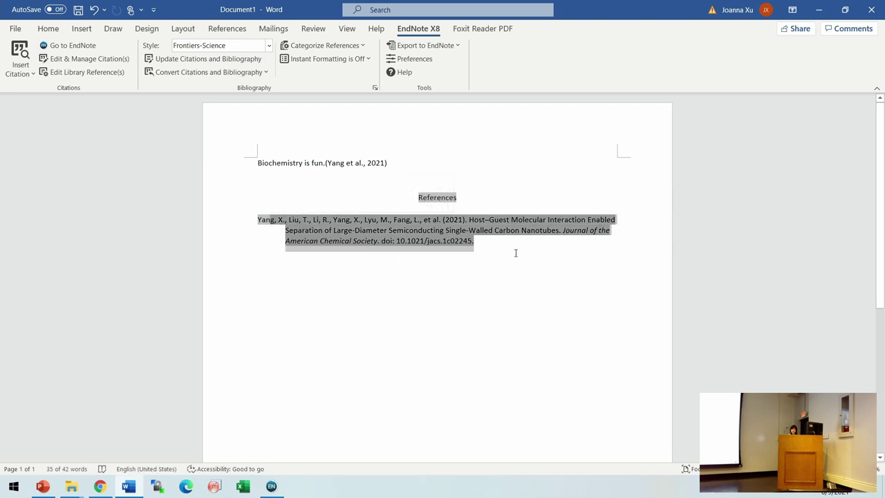
{"action": "left_click", "coordinate": [371, 167]}
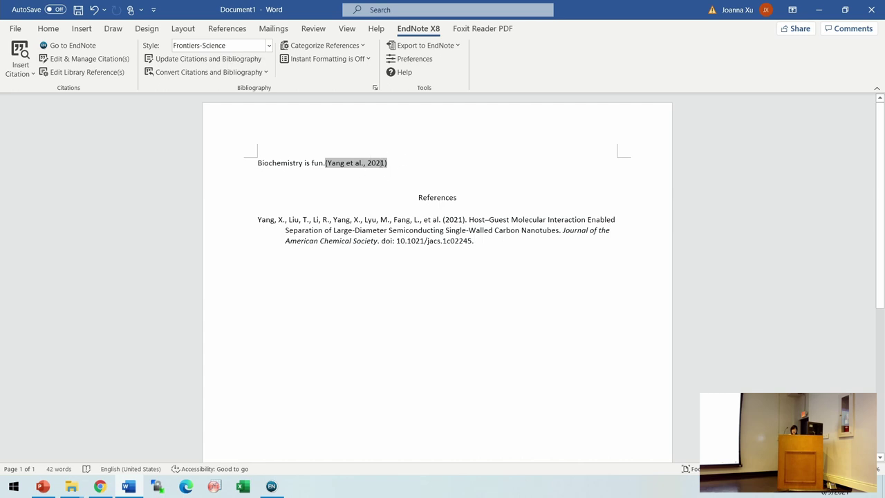
{"action": "left_click_drag", "start_coordinate": [391, 163], "coordinate": [328, 165]}
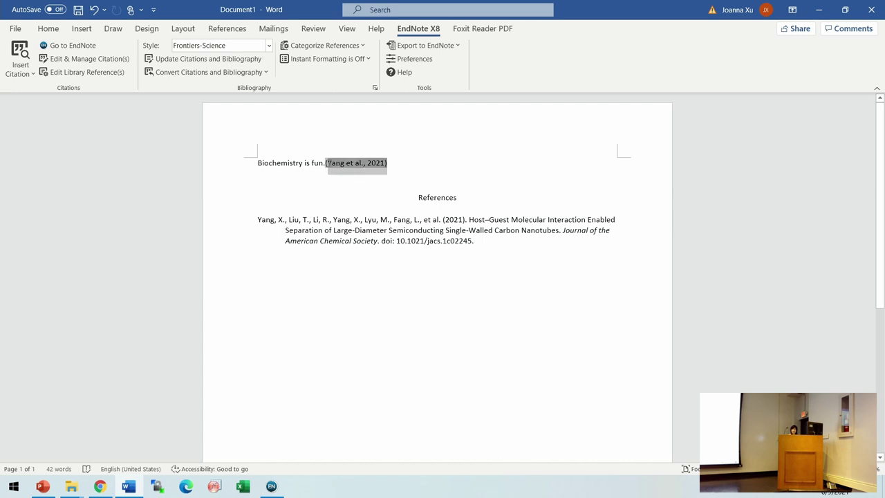
Step: Examine the layout settings in the EndNote bibliography configuration, including the bibliography title, and cancel the dialog
{"action": "left_click", "coordinate": [374, 88]}
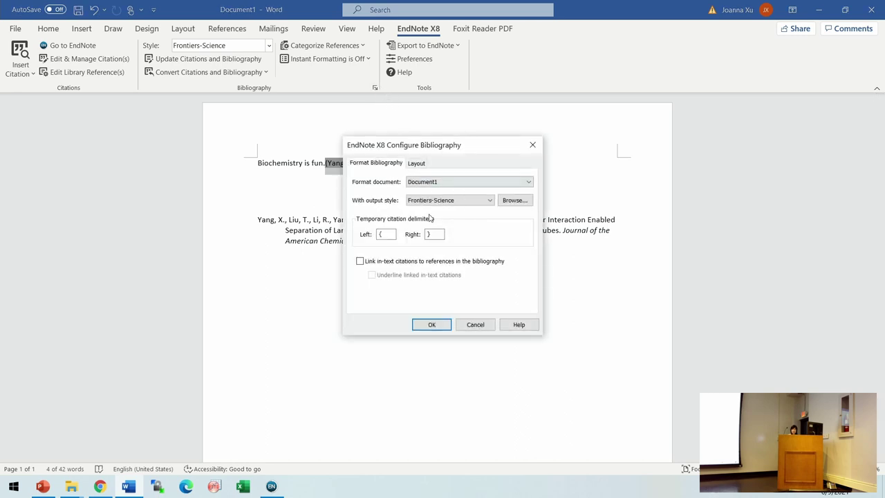
{"action": "left_click", "coordinate": [420, 163]}
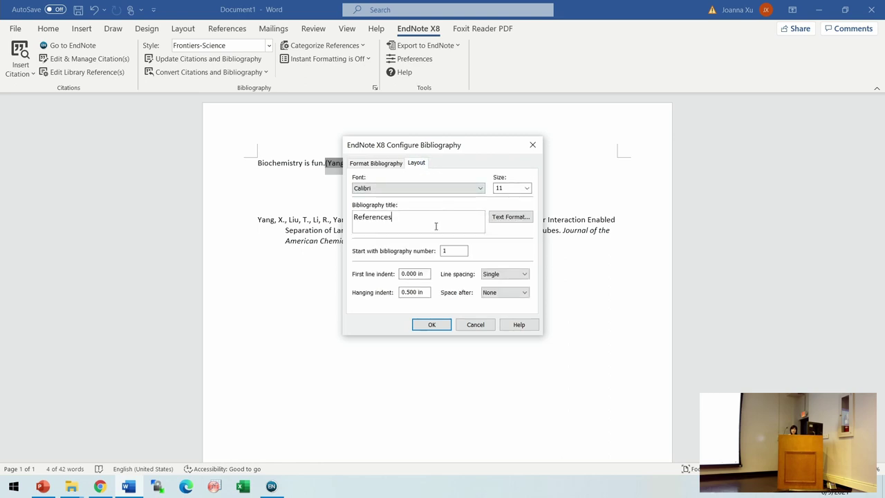
{"action": "left_click_drag", "start_coordinate": [405, 217], "coordinate": [349, 216]}
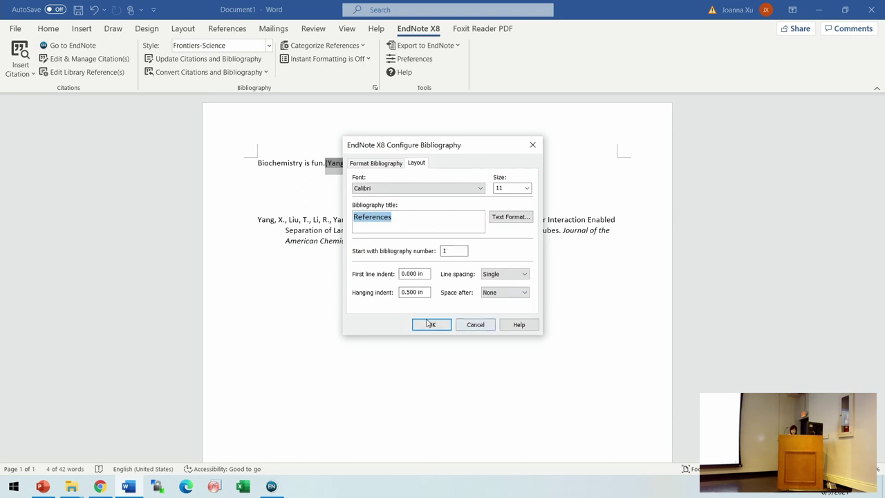
{"action": "left_click", "coordinate": [470, 324]}
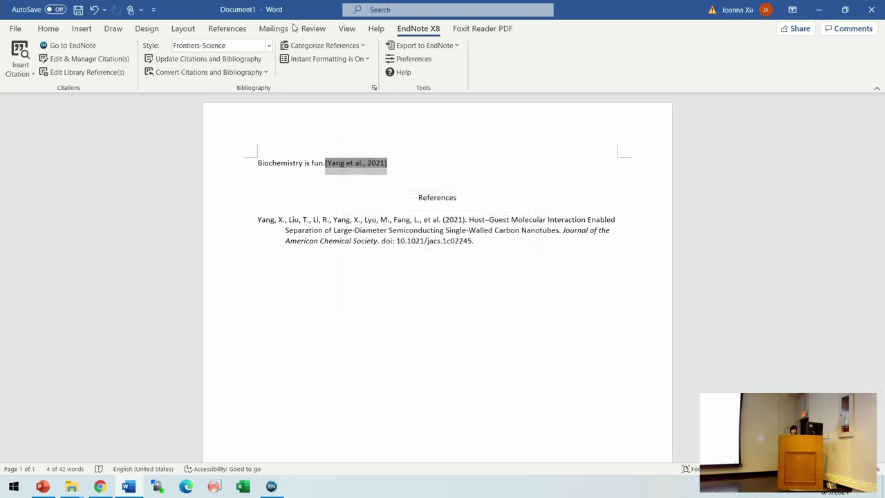
Step: Change the EndNote output style to ACS style and select the in-text citation after "Biochemistry is fun."
{"action": "left_click", "coordinate": [269, 46]}
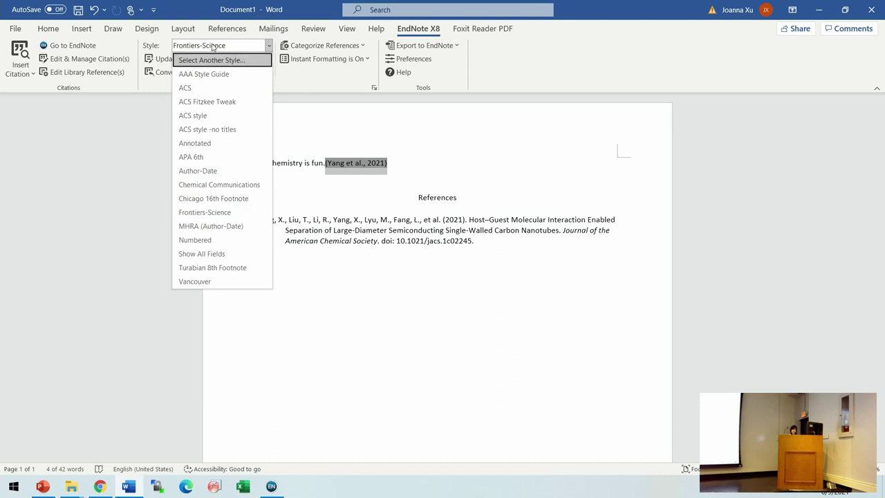
{"action": "left_click", "coordinate": [199, 115]}
{"action": "left_click", "coordinate": [329, 162]}
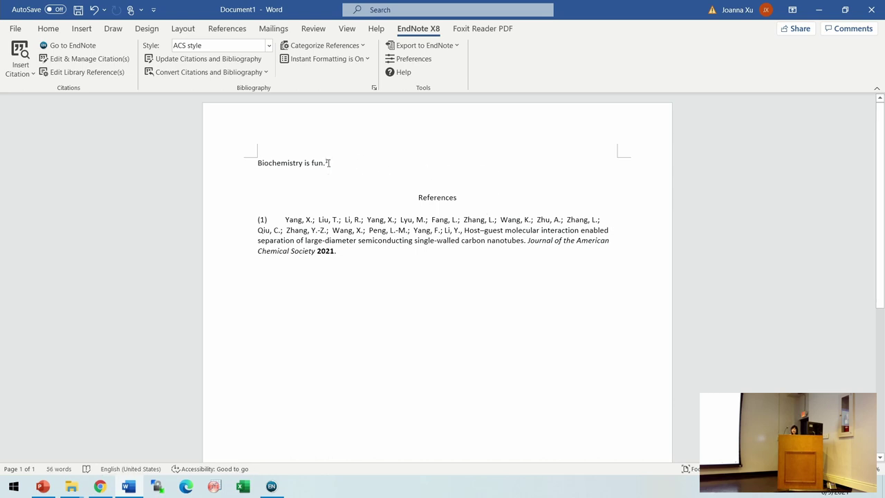
{"action": "double_click", "coordinate": [326, 161]}
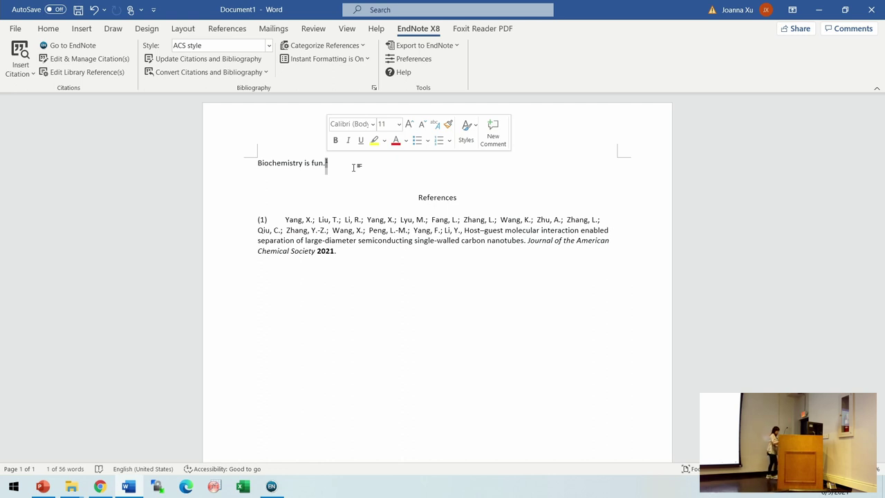
Step: Switch to File Explorer and open the Styles folder at C:\Program Files (x86)\EndNote X8
{"action": "left_click", "coordinate": [70, 488]}
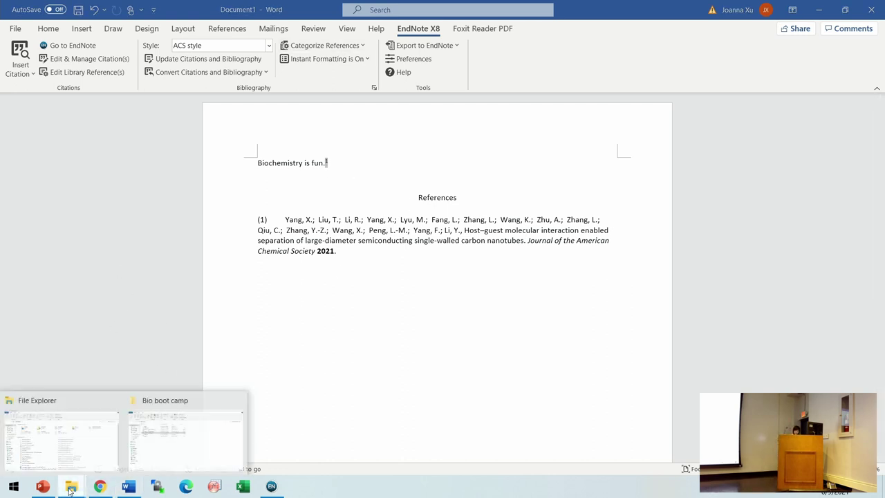
{"action": "left_click", "coordinate": [172, 445]}
{"action": "left_click", "coordinate": [62, 395]}
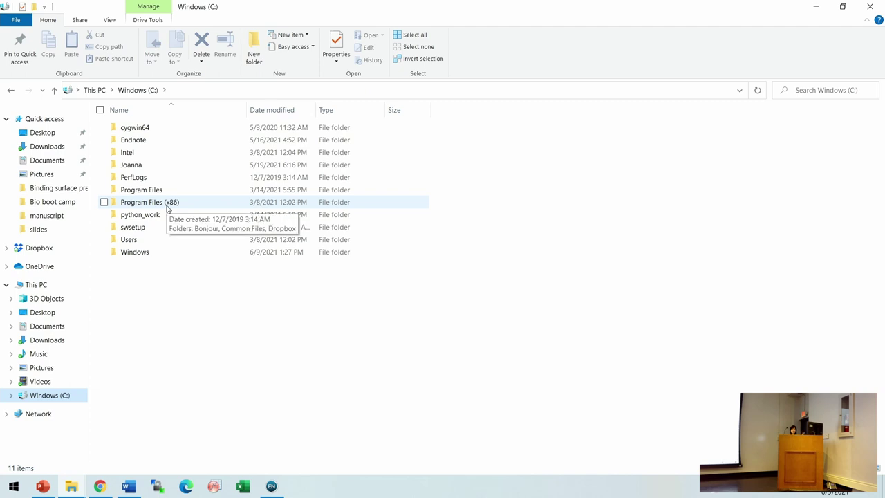
{"action": "double_click", "coordinate": [174, 202]}
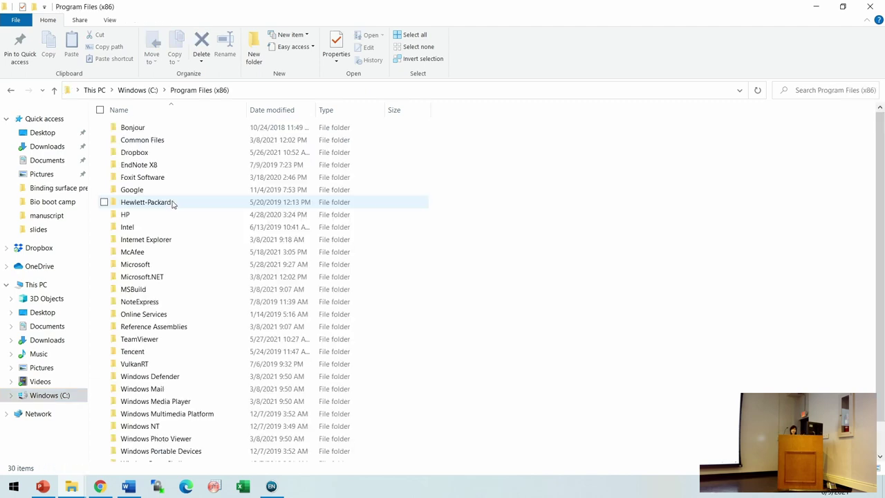
{"action": "scroll", "coordinate": [166, 185], "scroll_direction": "down", "scroll_amount": 1}
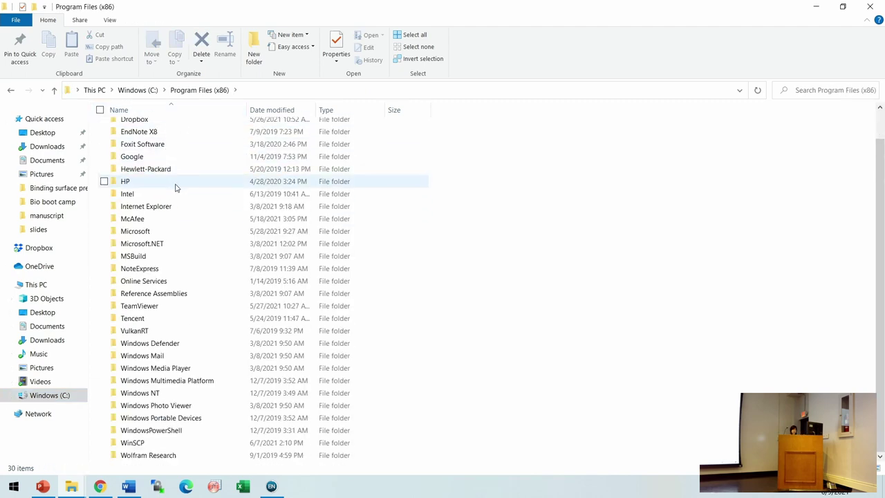
{"action": "scroll", "coordinate": [170, 202], "scroll_direction": "up", "scroll_amount": 1}
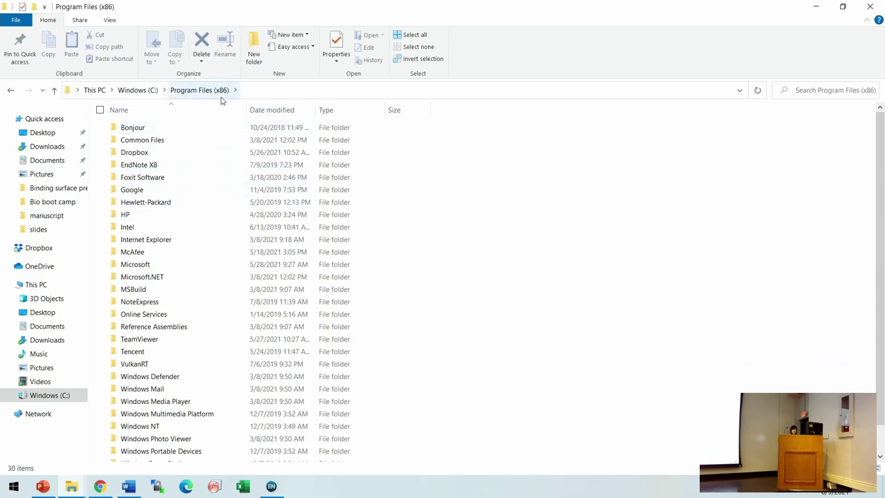
{"action": "double_click", "coordinate": [130, 165]}
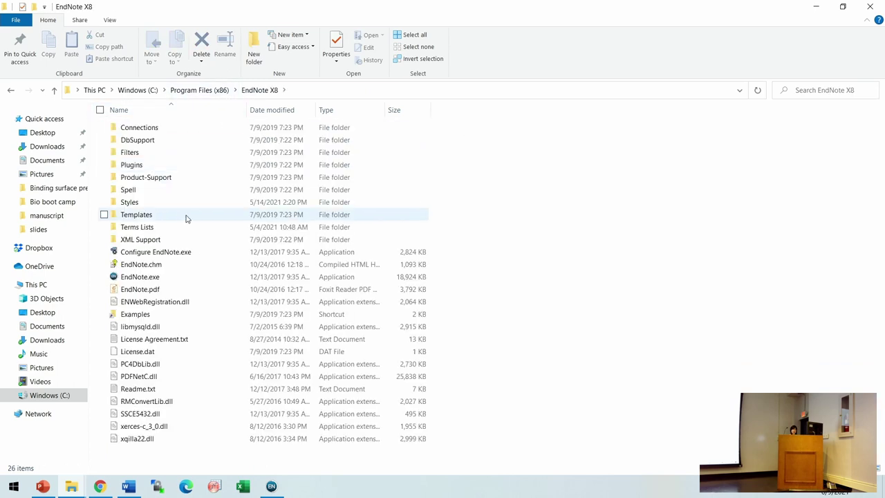
{"action": "left_click", "coordinate": [142, 202]}
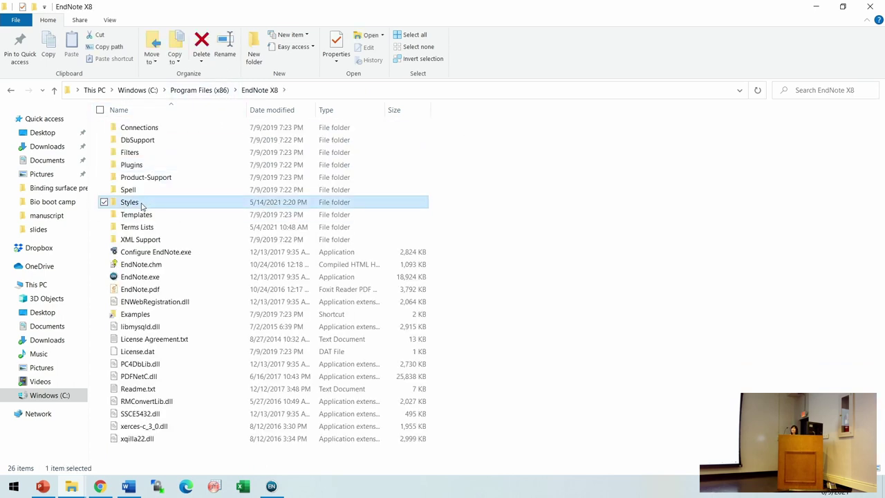
{"action": "double_click", "coordinate": [146, 202]}
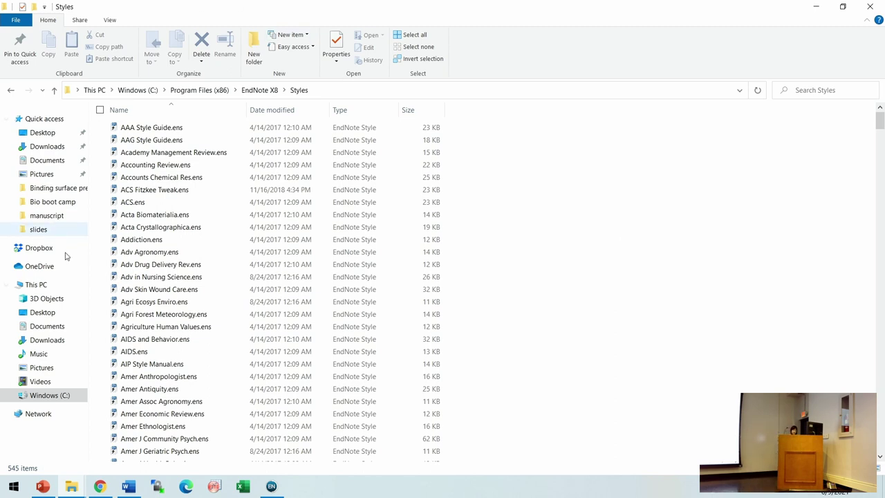
Step: Return to the Word document by way of EndNote, browse the full list of EndNote X8 styles, and close it without choosing one
{"action": "left_click", "coordinate": [271, 486]}
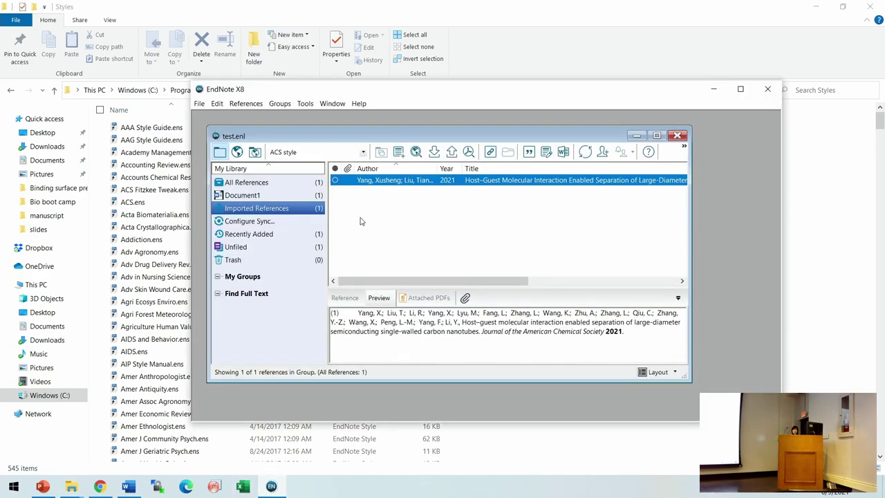
{"action": "left_click", "coordinate": [125, 486]}
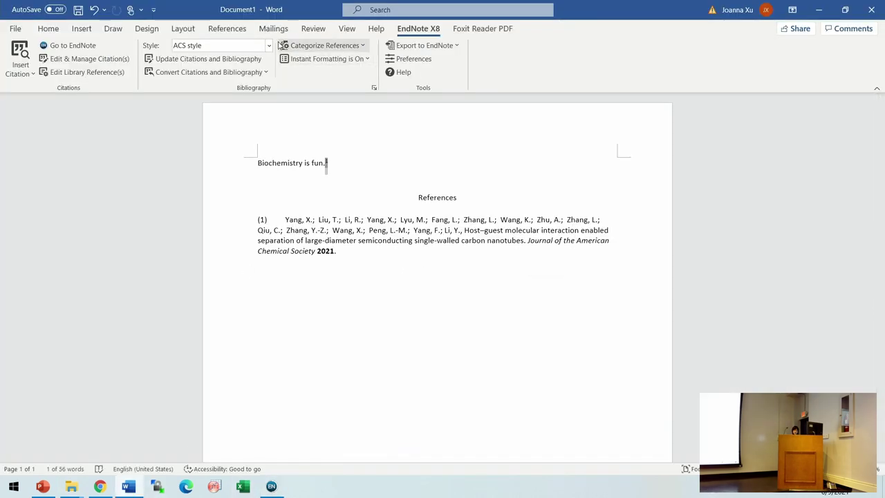
{"action": "left_click", "coordinate": [268, 46]}
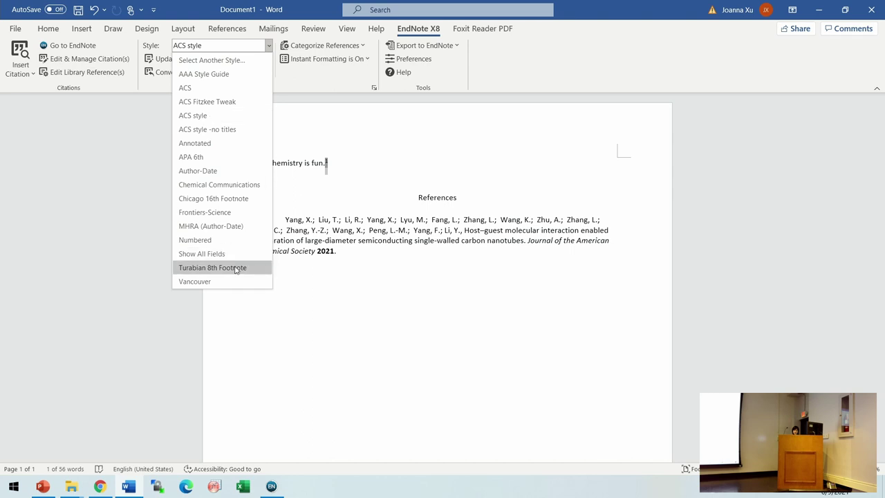
{"action": "left_click", "coordinate": [211, 60]}
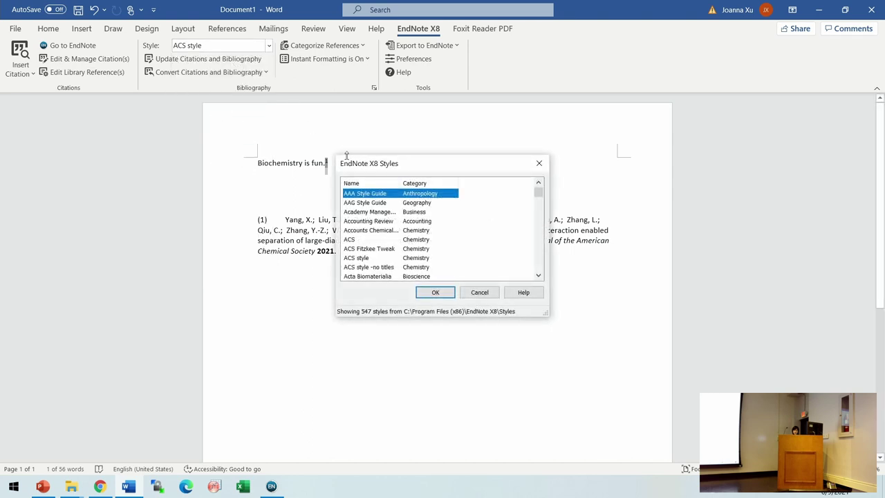
{"action": "scroll", "coordinate": [413, 226], "scroll_direction": "down", "scroll_amount": 5}
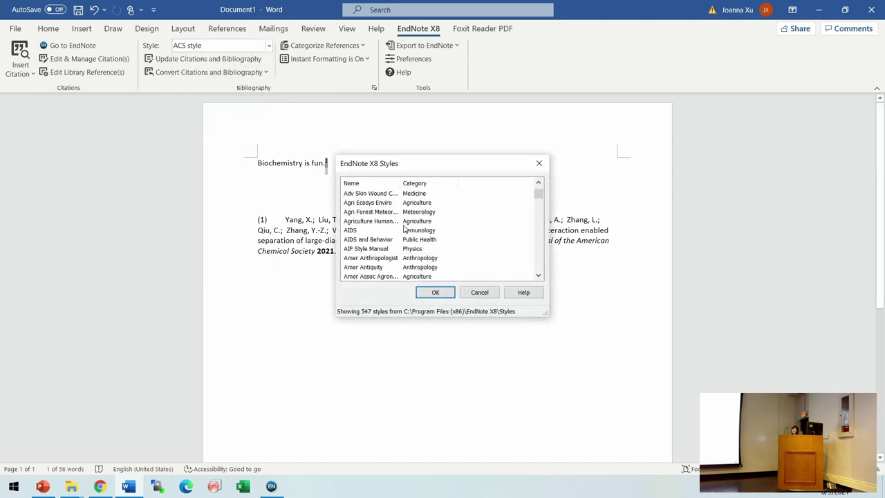
{"action": "scroll", "coordinate": [408, 230], "scroll_direction": "down", "scroll_amount": 12}
{"action": "scroll", "coordinate": [403, 233], "scroll_direction": "down", "scroll_amount": 3}
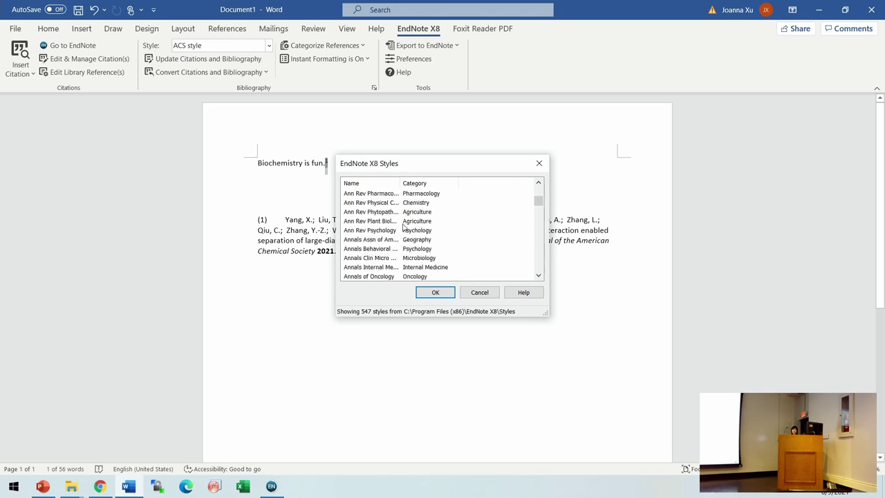
{"action": "scroll", "coordinate": [486, 226], "scroll_direction": "up", "scroll_amount": 3}
{"action": "left_click", "coordinate": [539, 164]}
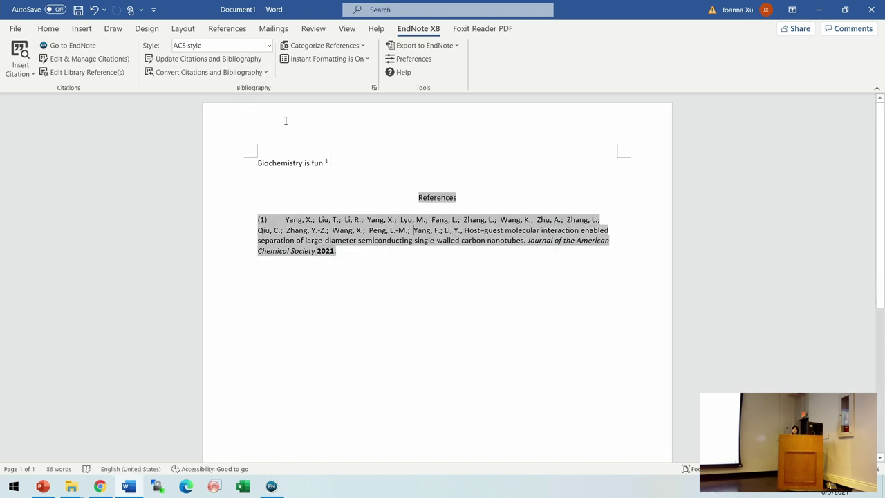
Step: Set the EndNote output style to Chemical Communications and update the citations and bibliography
{"action": "left_click", "coordinate": [268, 45]}
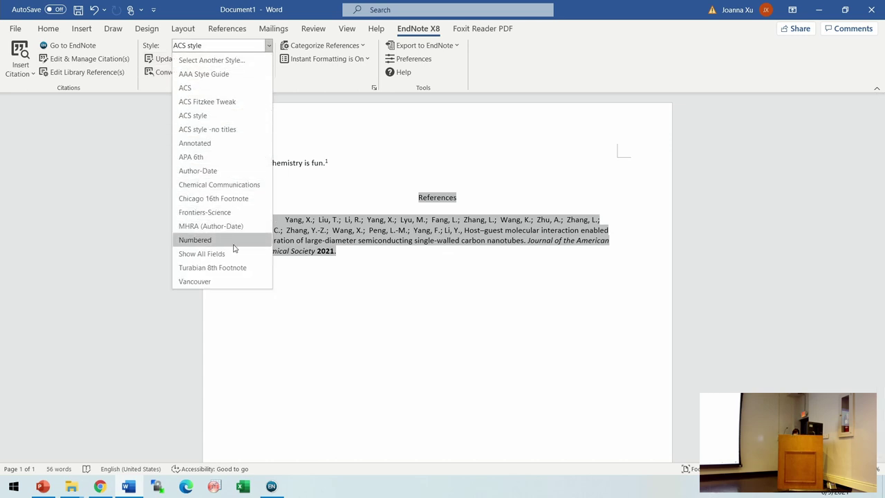
{"action": "left_click", "coordinate": [242, 186]}
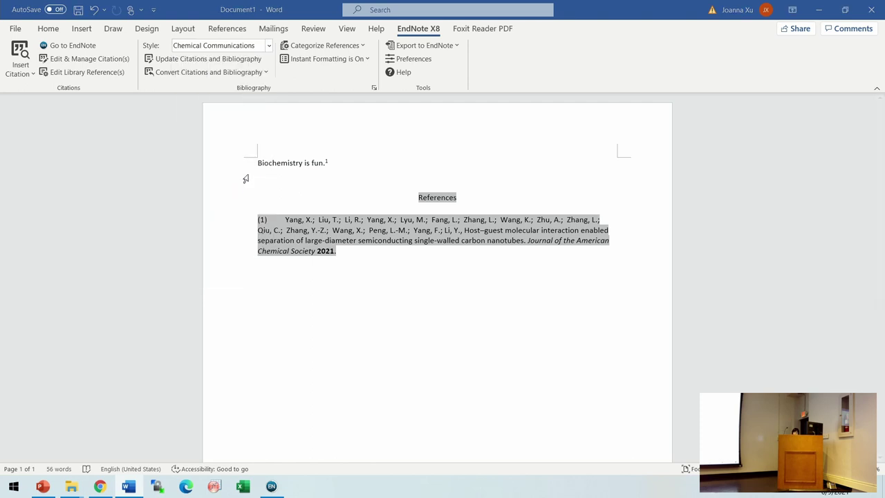
{"action": "left_click", "coordinate": [185, 64]}
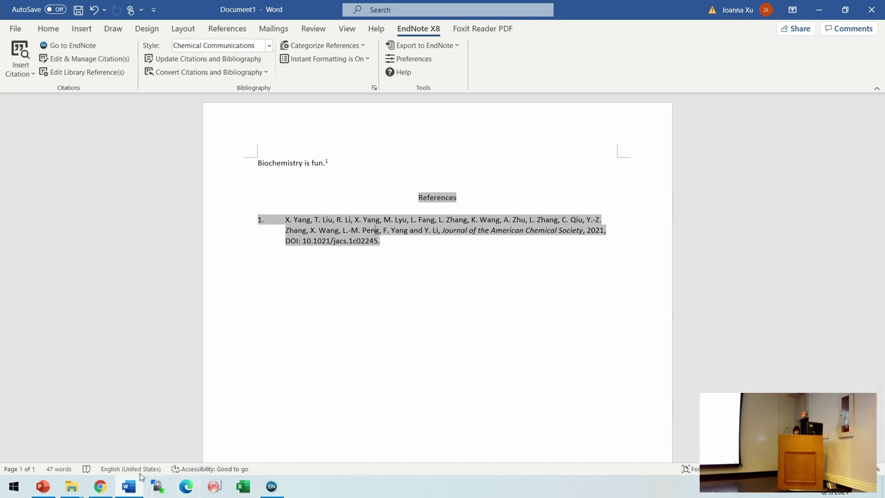
Step: Switch to PowerPoint and go through the EndNote slides, from library creation and web page export, to "EndNote with Microsoft Word"
{"action": "left_click", "coordinate": [52, 490]}
{"action": "scroll", "coordinate": [58, 387], "scroll_direction": "down", "scroll_amount": 3}
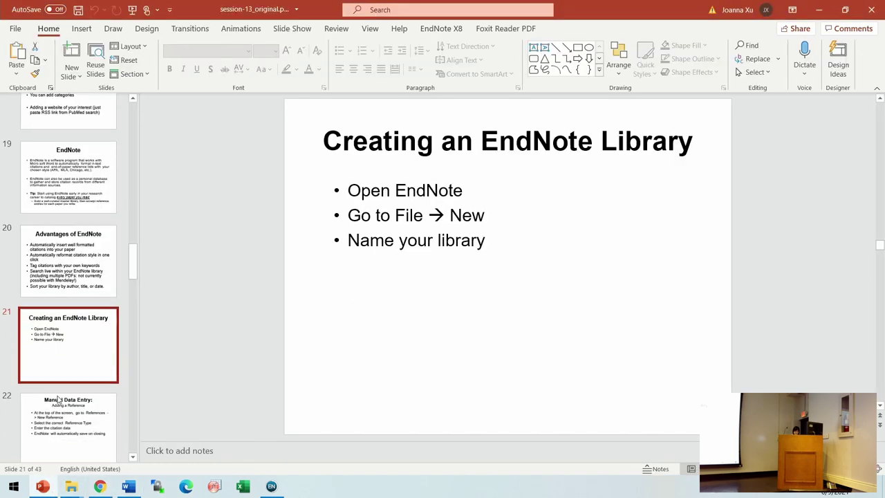
{"action": "left_click", "coordinate": [58, 400]}
{"action": "scroll", "coordinate": [58, 399], "scroll_direction": "down", "scroll_amount": 1}
{"action": "left_click", "coordinate": [58, 396]}
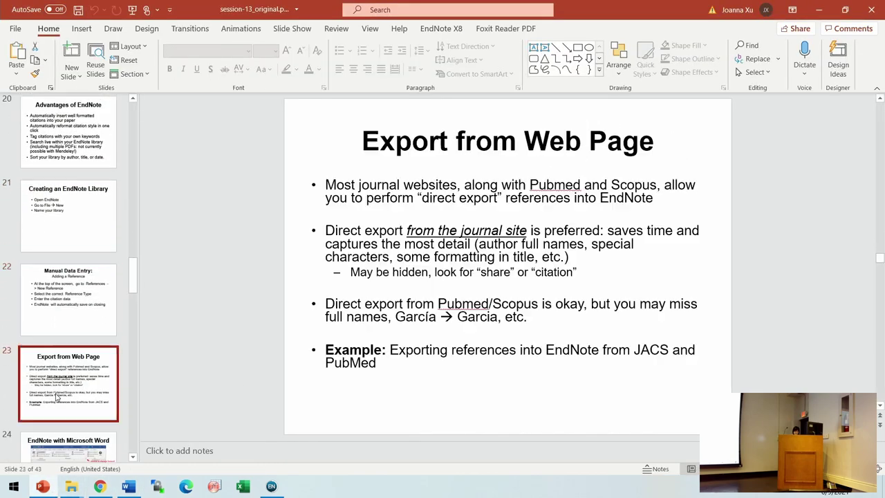
{"action": "scroll", "coordinate": [58, 395], "scroll_direction": "down", "scroll_amount": 1}
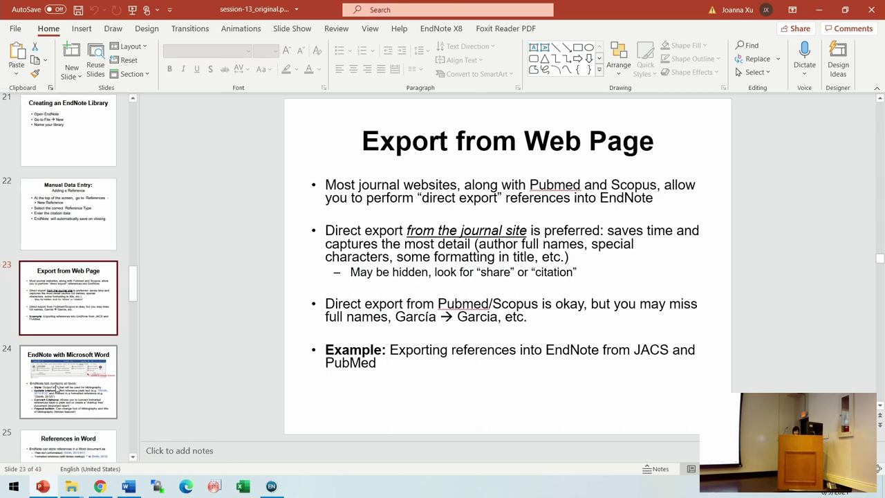
{"action": "left_click", "coordinate": [85, 399]}
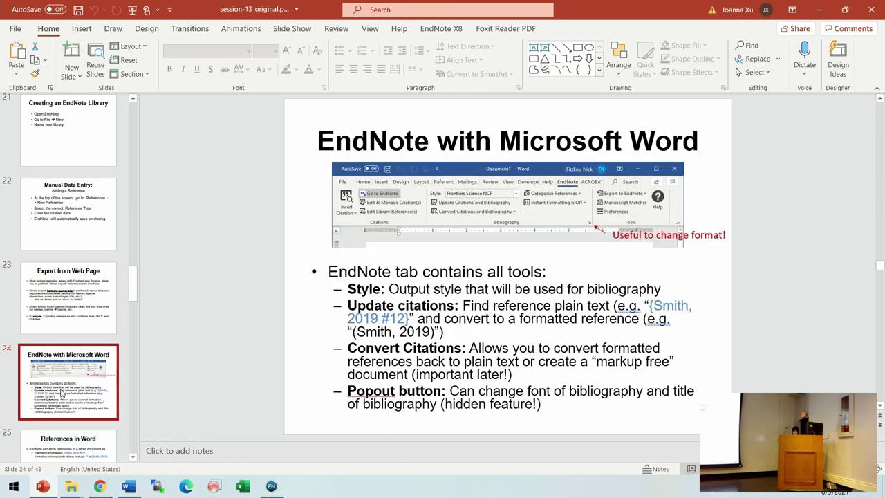
{"action": "scroll", "coordinate": [63, 391], "scroll_direction": "down", "scroll_amount": 1}
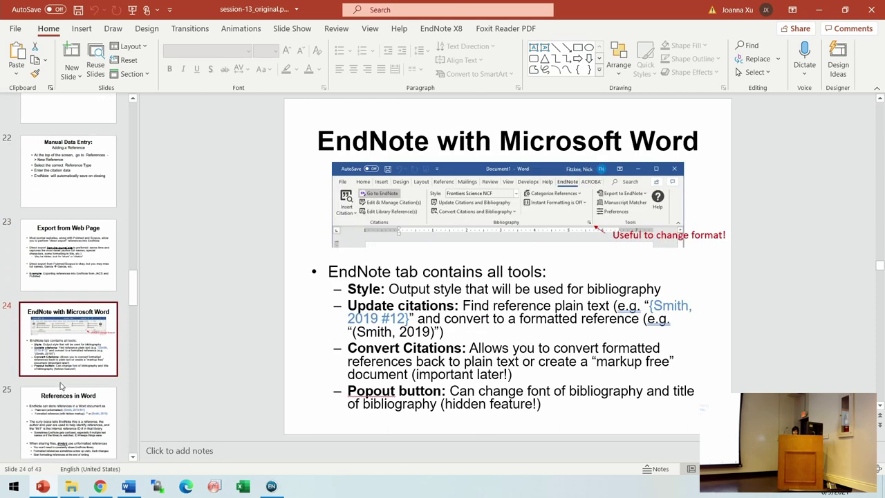
Step: Show the "References in Word" slide and switch back to the Word document
{"action": "scroll", "coordinate": [75, 353], "scroll_direction": "down", "scroll_amount": 1}
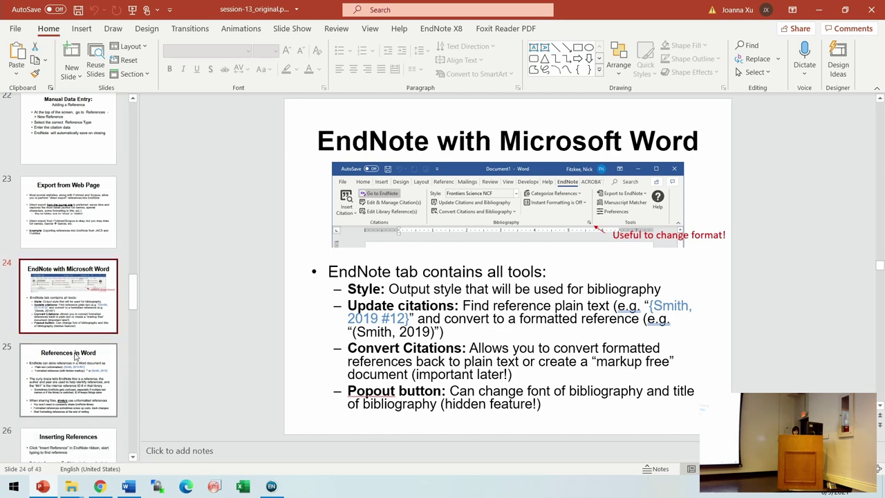
{"action": "left_click", "coordinate": [74, 371]}
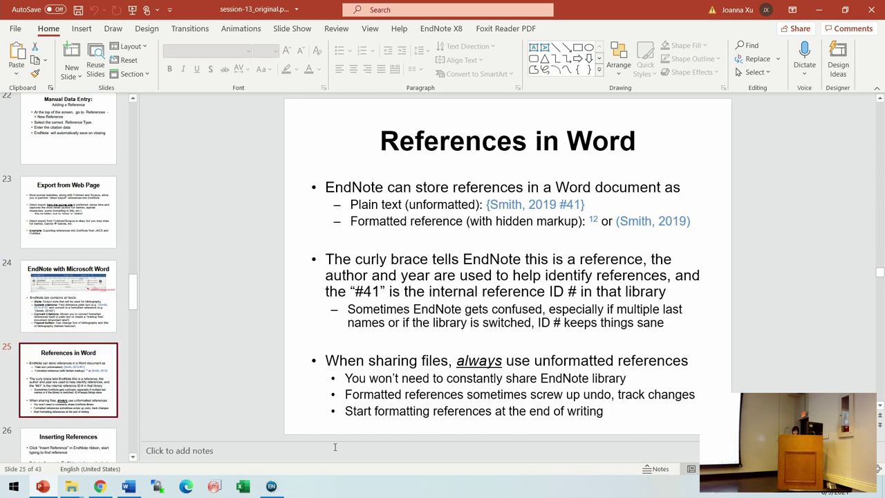
{"action": "left_click", "coordinate": [125, 486]}
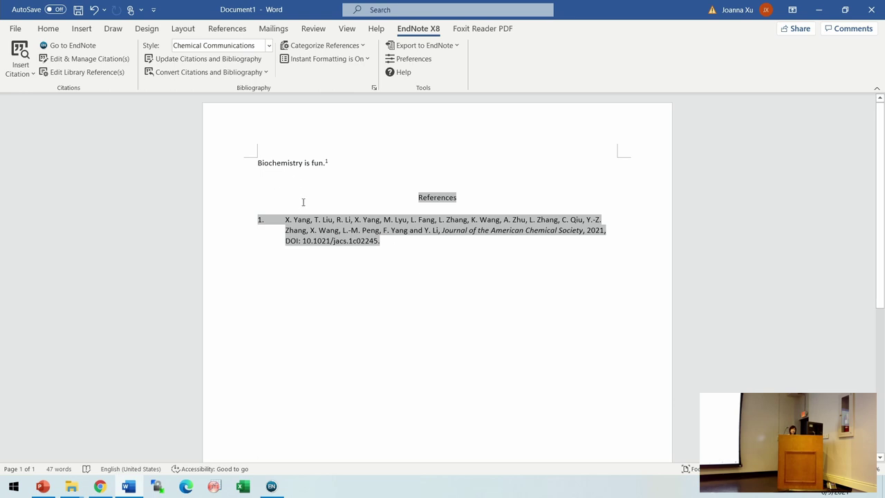
Step: Convert the document's EndNote citations to unformatted citations and highlight the temporary citation in curly braces after "Biochemistry is fun."
{"action": "left_click", "coordinate": [265, 73]}
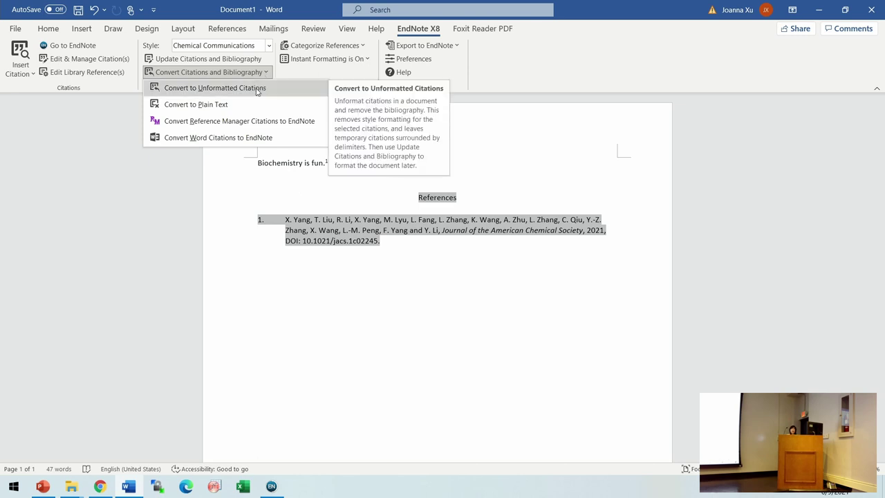
{"action": "left_click", "coordinate": [257, 90]}
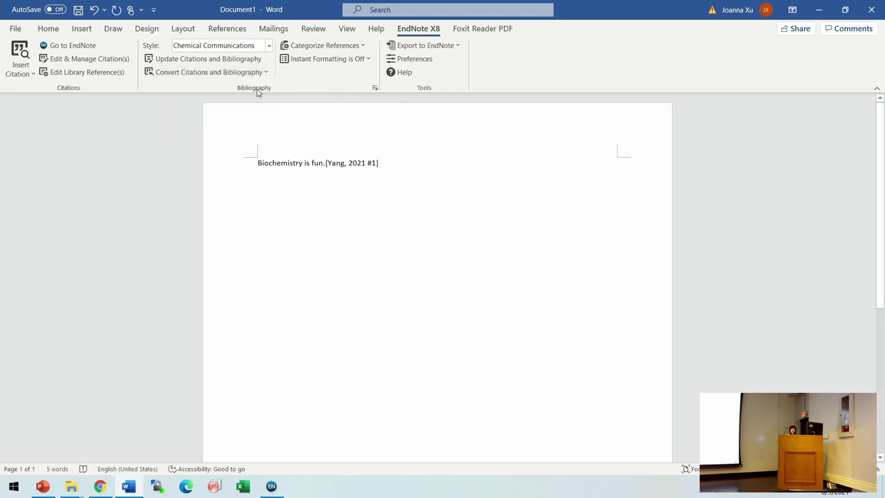
{"action": "left_click_drag", "start_coordinate": [368, 165], "coordinate": [311, 164]}
{"action": "left_click", "coordinate": [347, 163]}
{"action": "left_click", "coordinate": [372, 163]}
Step: Update the citations and bibliography in Chemical Communications style and try to delete the superscript citation number after "Biochemistry is fun."
{"action": "left_click", "coordinate": [253, 72]}
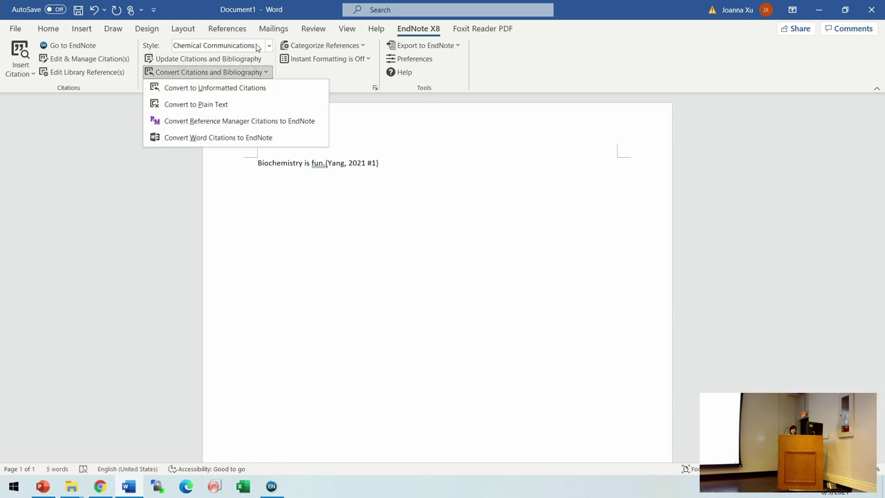
{"action": "left_click", "coordinate": [237, 60]}
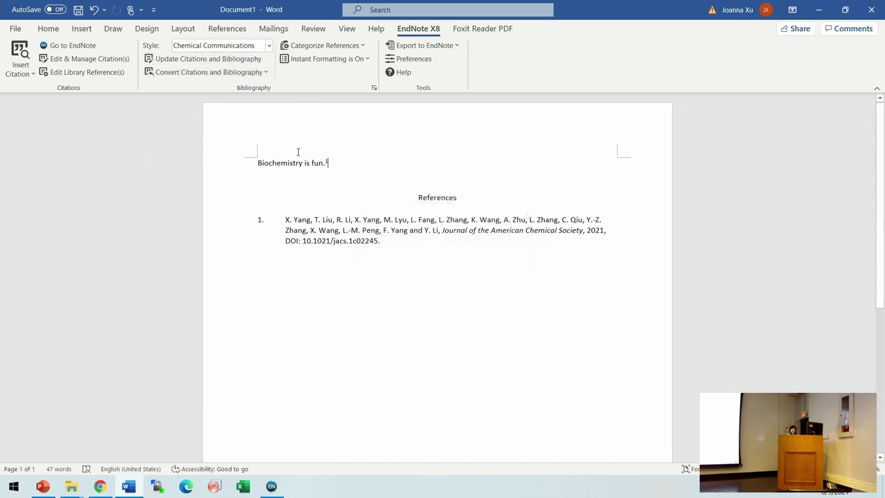
{"action": "left_click_drag", "start_coordinate": [323, 164], "coordinate": [330, 163]}
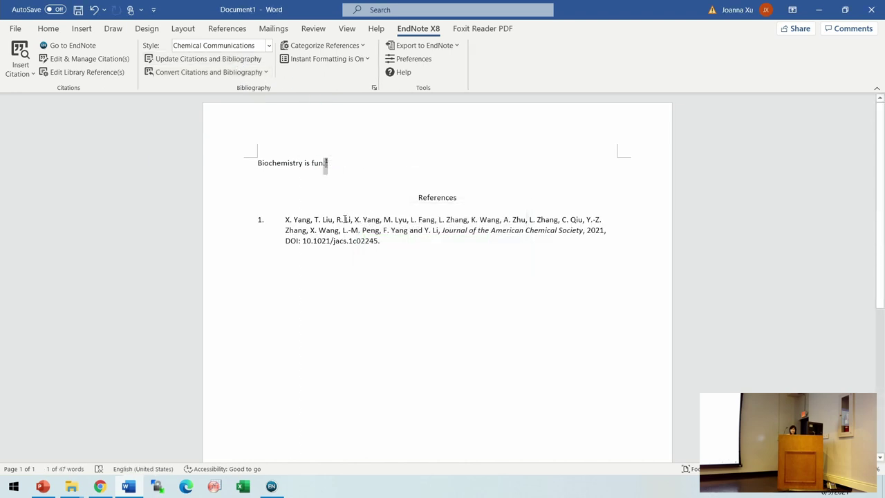
{"action": "left_click", "coordinate": [327, 164]}
{"action": "key", "text": "BackSpace"}
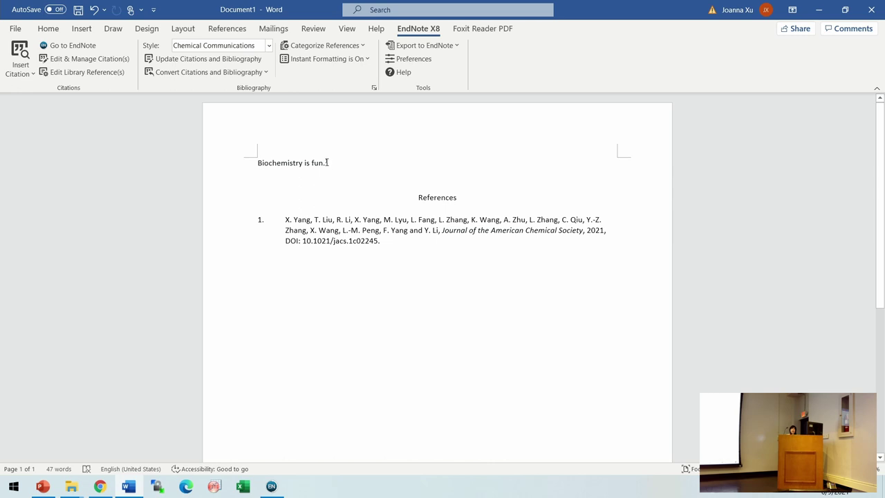
{"action": "double_click", "coordinate": [327, 162]}
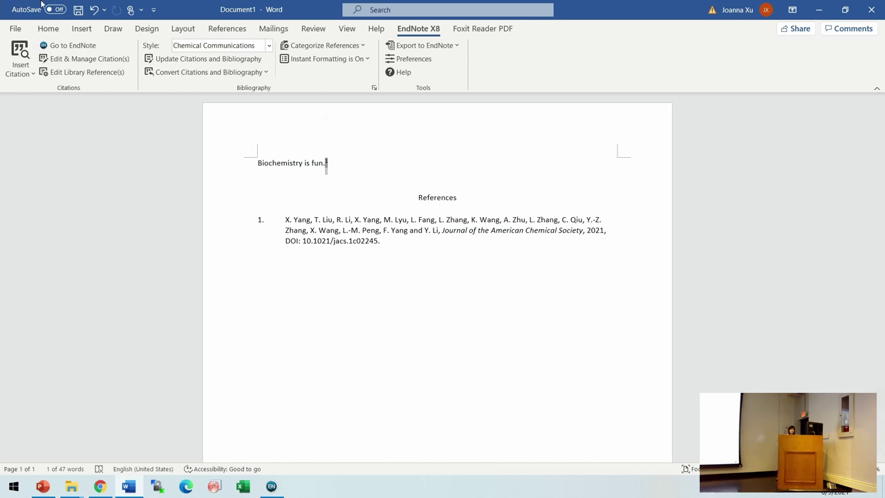
Step: Turn on Track Changes, select the superscript citation number to demonstrate, and turn Track Changes off again
{"action": "left_click", "coordinate": [309, 30]}
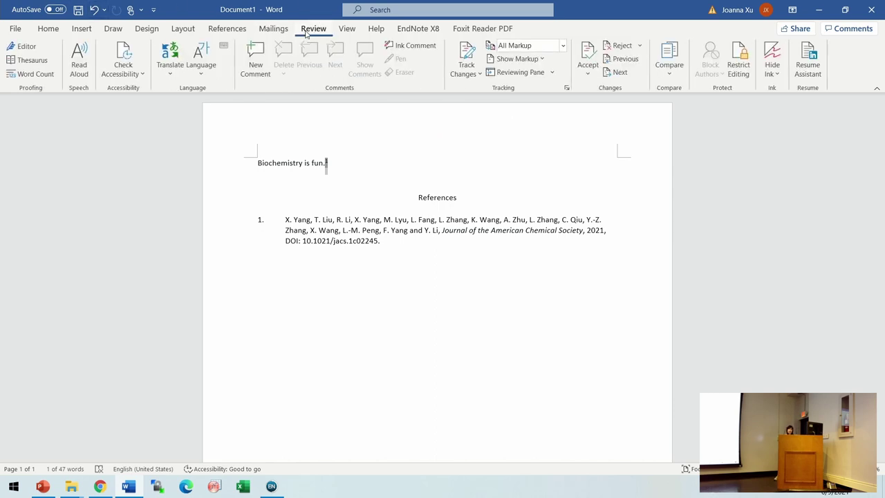
{"action": "left_click", "coordinate": [457, 47]}
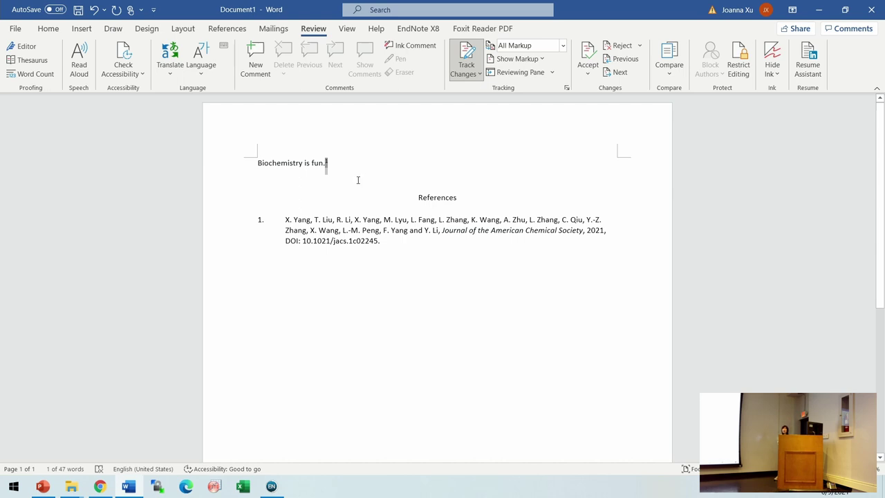
{"action": "left_click", "coordinate": [336, 164]}
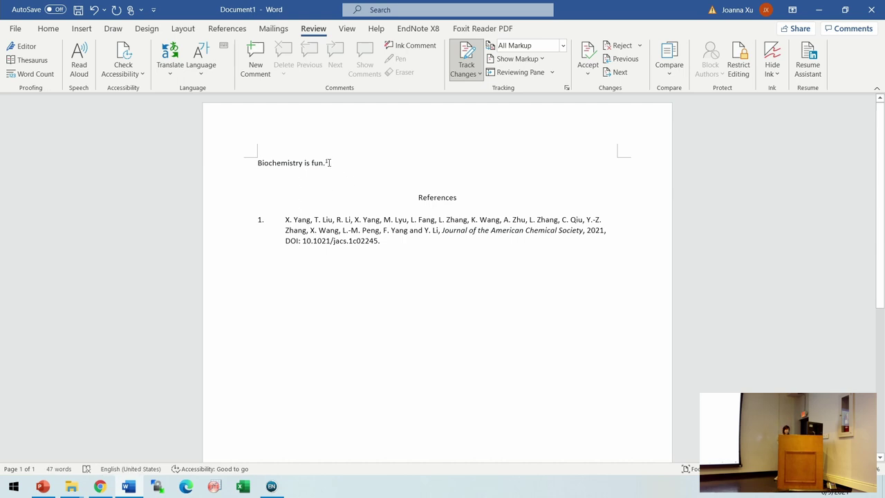
{"action": "double_click", "coordinate": [328, 162]}
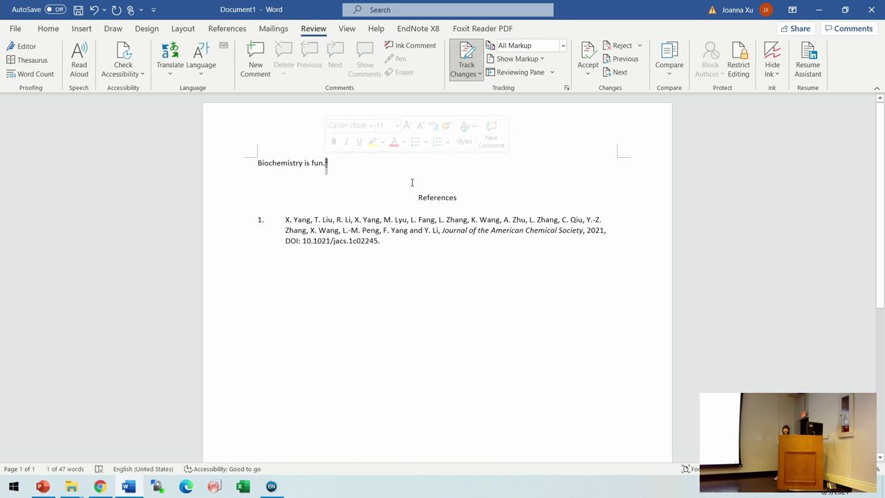
{"action": "left_click", "coordinate": [353, 174]}
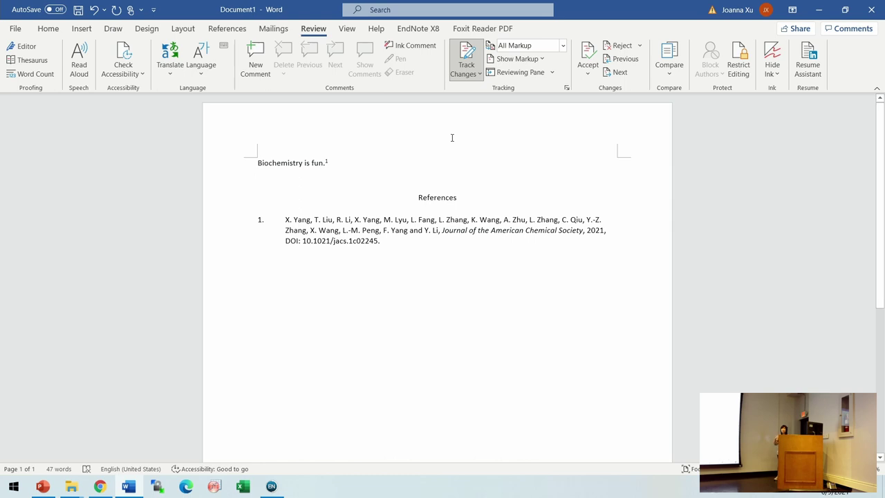
{"action": "left_click", "coordinate": [467, 59]}
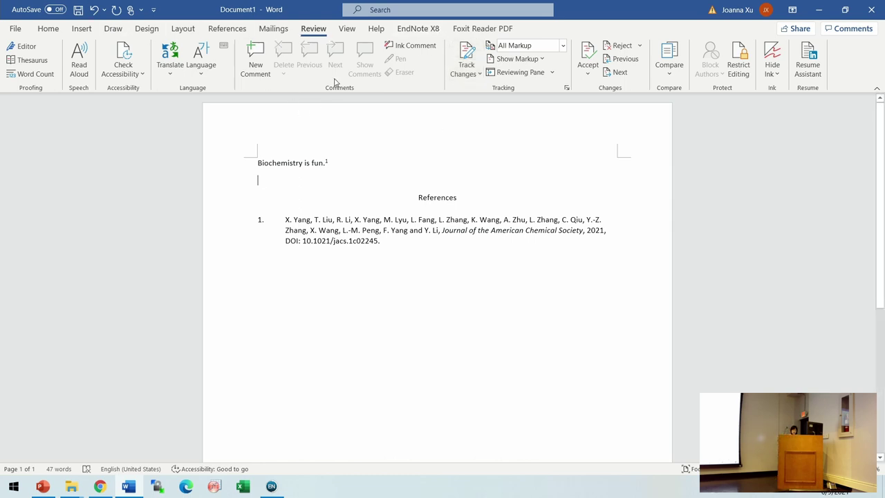
Step: Convert the formatted citation back to an unformatted one, highlight its author, year and record number text, and deselect it
{"action": "left_click", "coordinate": [418, 28]}
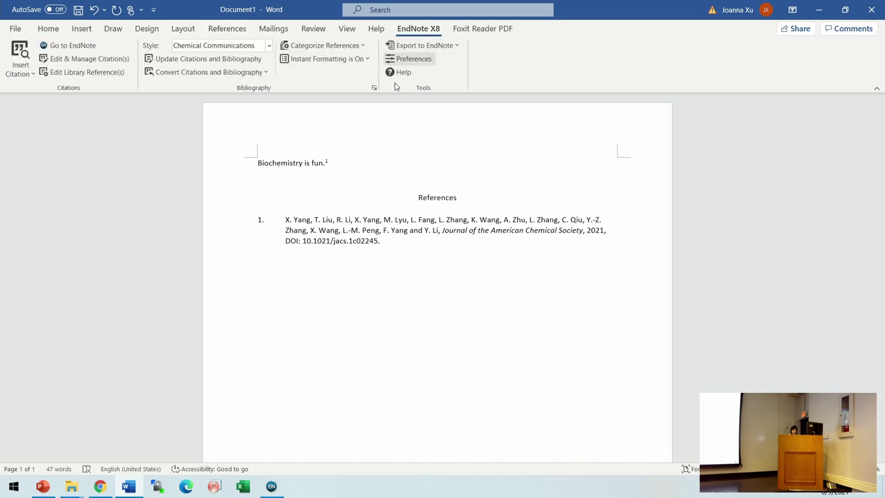
{"action": "left_click", "coordinate": [222, 72]}
{"action": "left_click", "coordinate": [216, 88]}
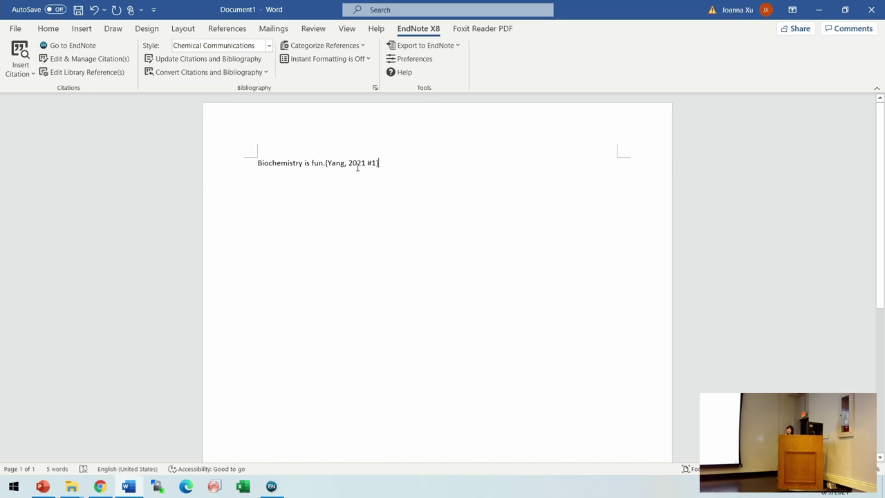
{"action": "left_click_drag", "start_coordinate": [332, 164], "coordinate": [373, 167]}
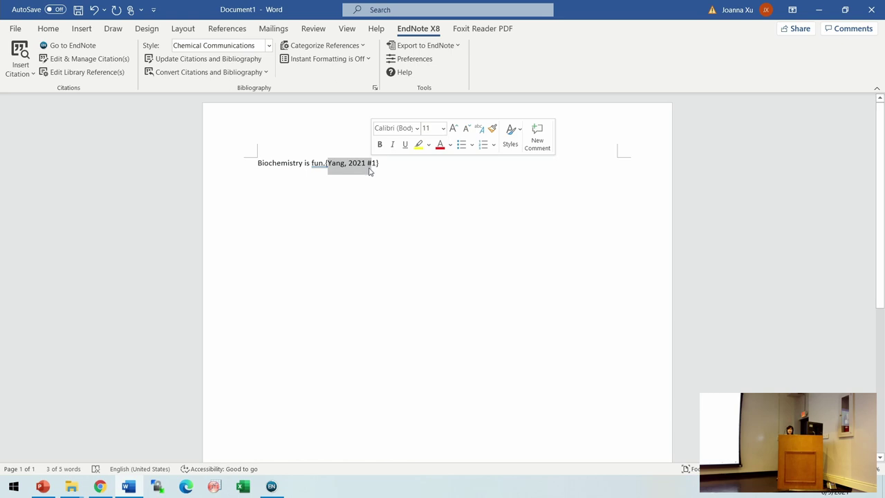
{"action": "left_click", "coordinate": [384, 163]}
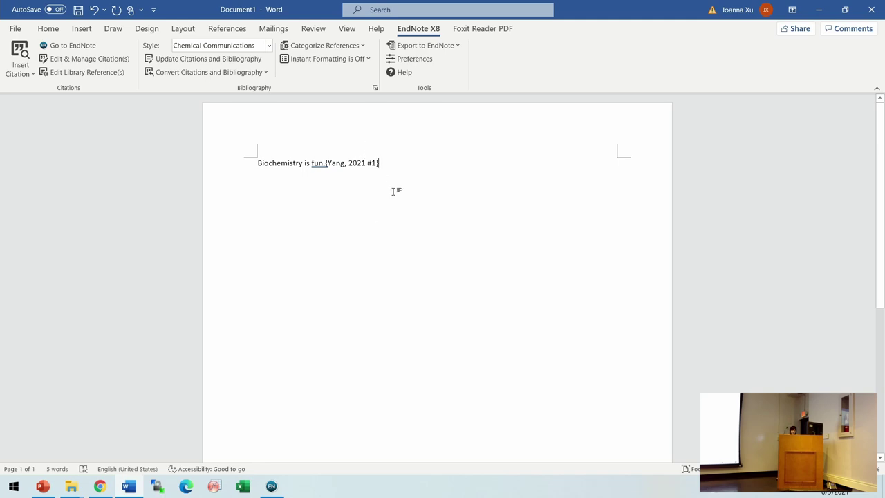
Step: Switch to PowerPoint and go through the "Inserting References" slide to "Placement of the References"
{"action": "left_click", "coordinate": [42, 486]}
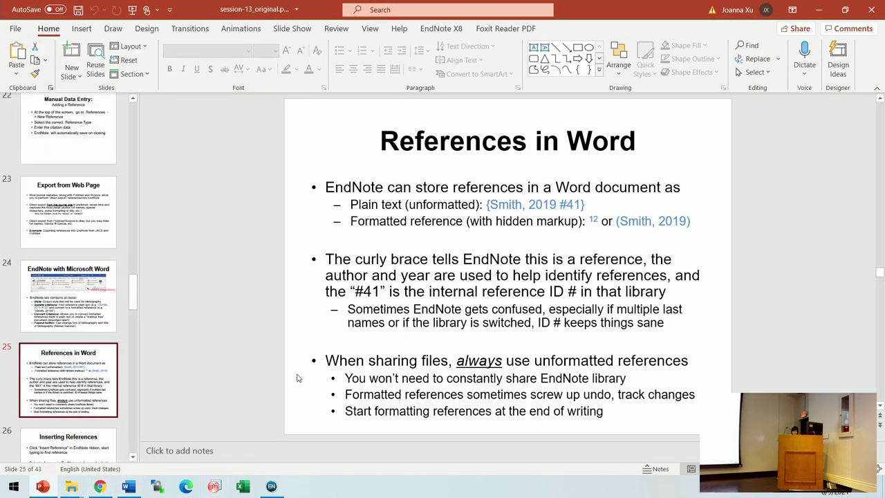
{"action": "left_click", "coordinate": [50, 443]}
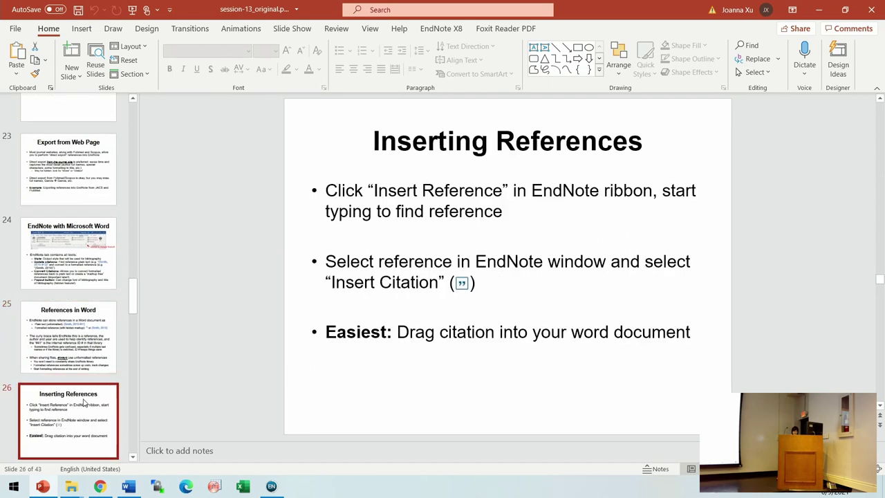
{"action": "scroll", "coordinate": [83, 404], "scroll_direction": "down", "scroll_amount": 3}
{"action": "left_click", "coordinate": [83, 403]}
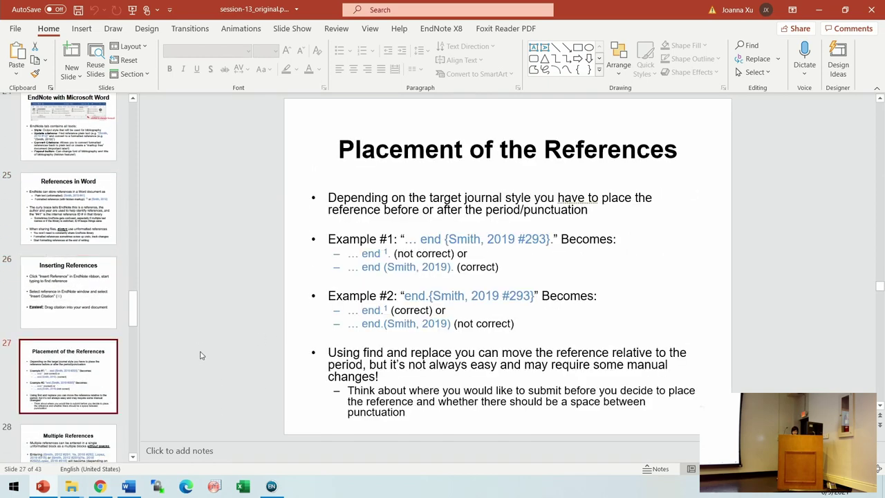